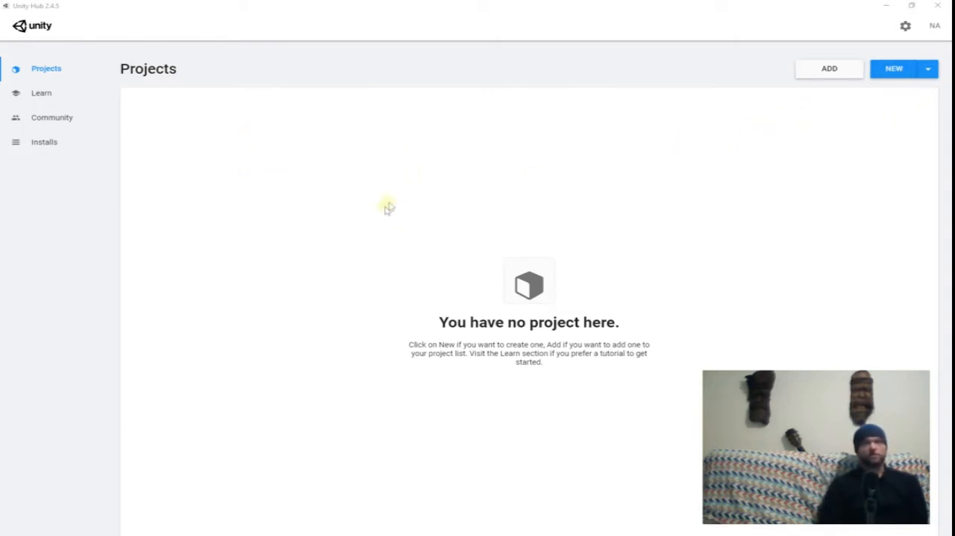
Start a new project and preselect the 2D template.
{"action": "left_click", "coordinate": [890, 70]}
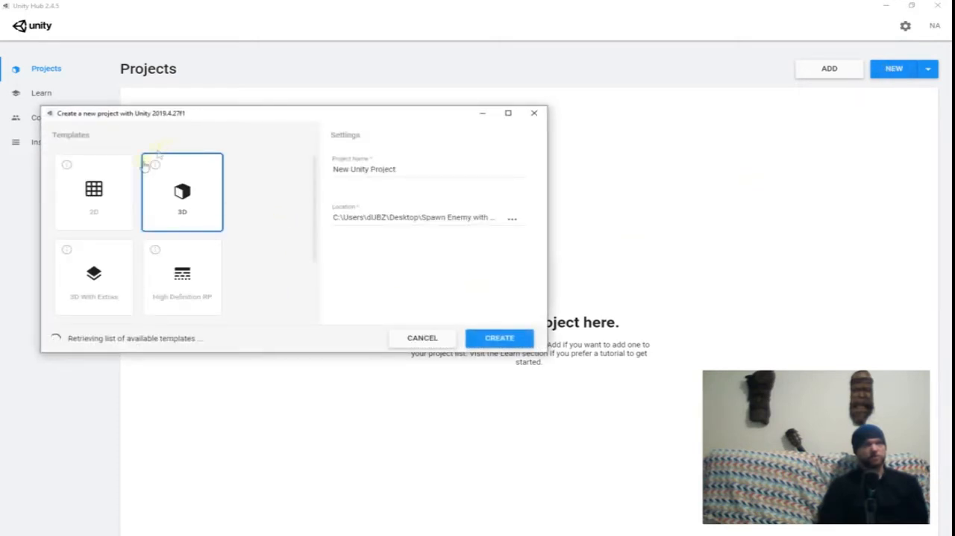
{"action": "left_click", "coordinate": [94, 196]}
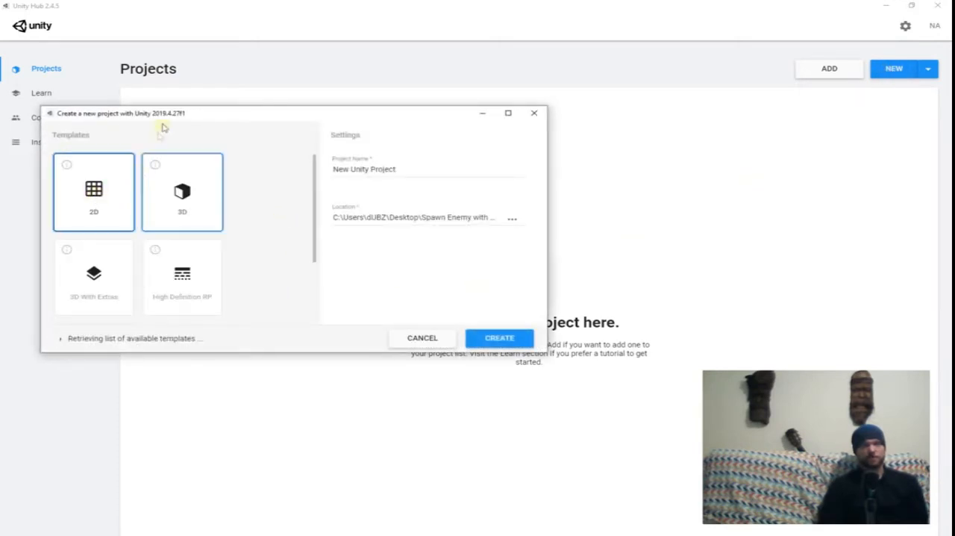
{"action": "left_click_drag", "start_coordinate": [235, 114], "coordinate": [310, 112]}
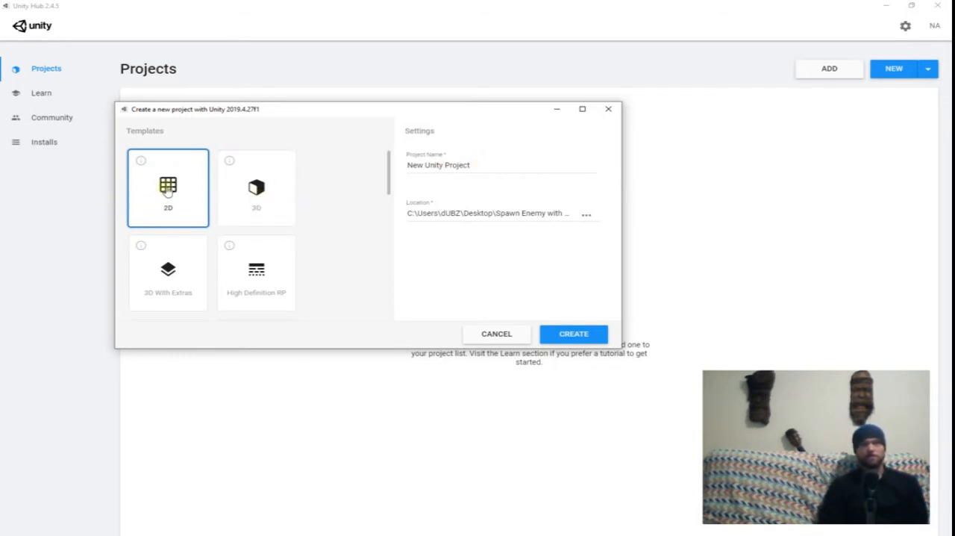
Read the descriptions of the 3D and 3D With Extras project templates.
{"action": "left_click", "coordinate": [257, 195]}
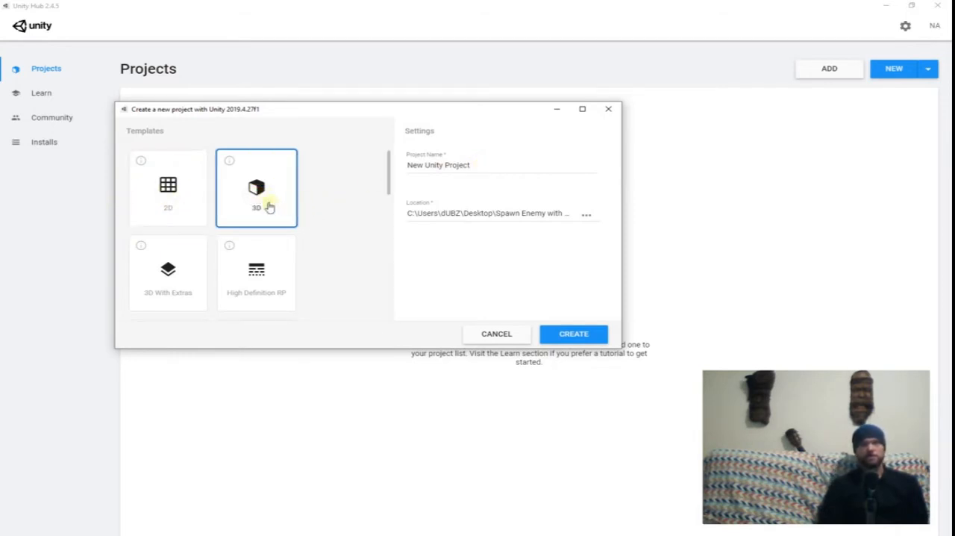
{"action": "left_click", "coordinate": [228, 162]}
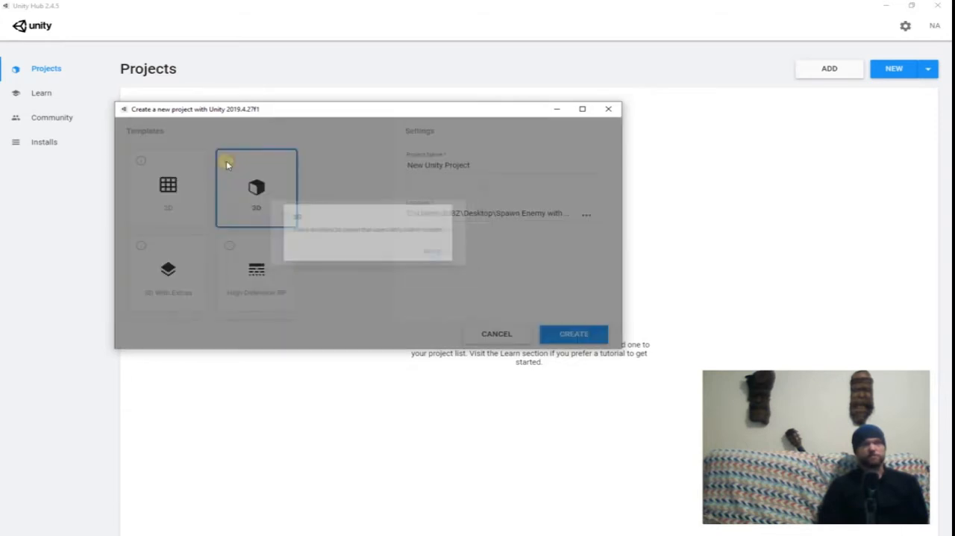
{"action": "left_click", "coordinate": [459, 263]}
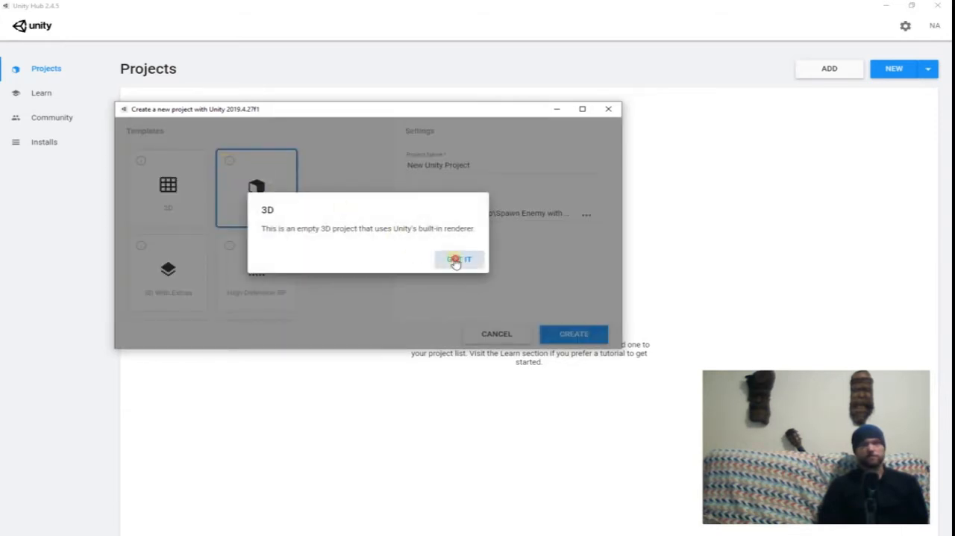
{"action": "left_click", "coordinate": [173, 288]}
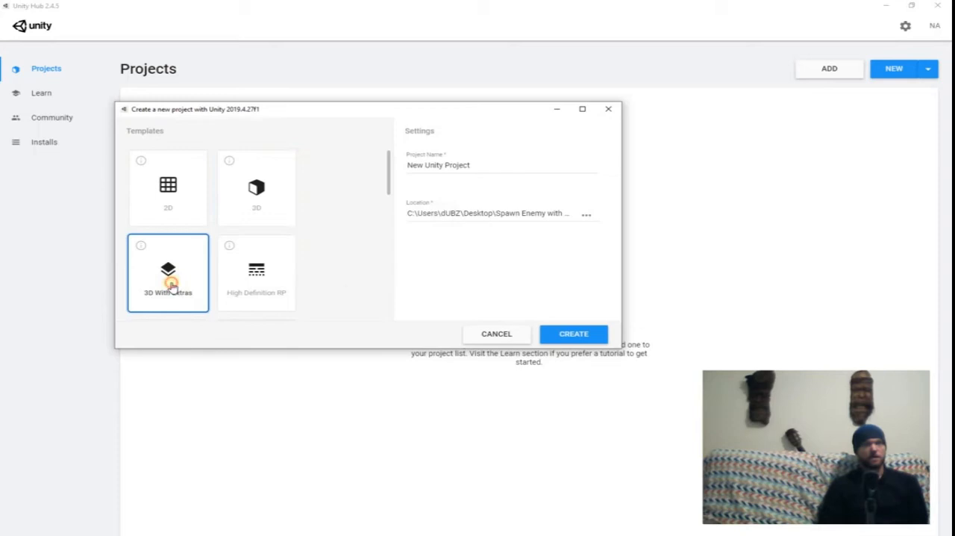
{"action": "left_click", "coordinate": [141, 247]}
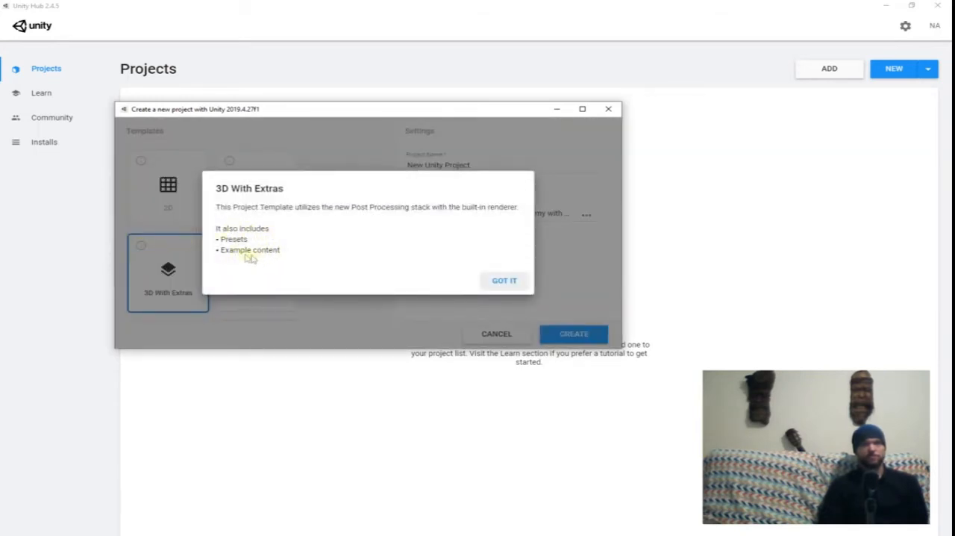
{"action": "left_click", "coordinate": [503, 282]}
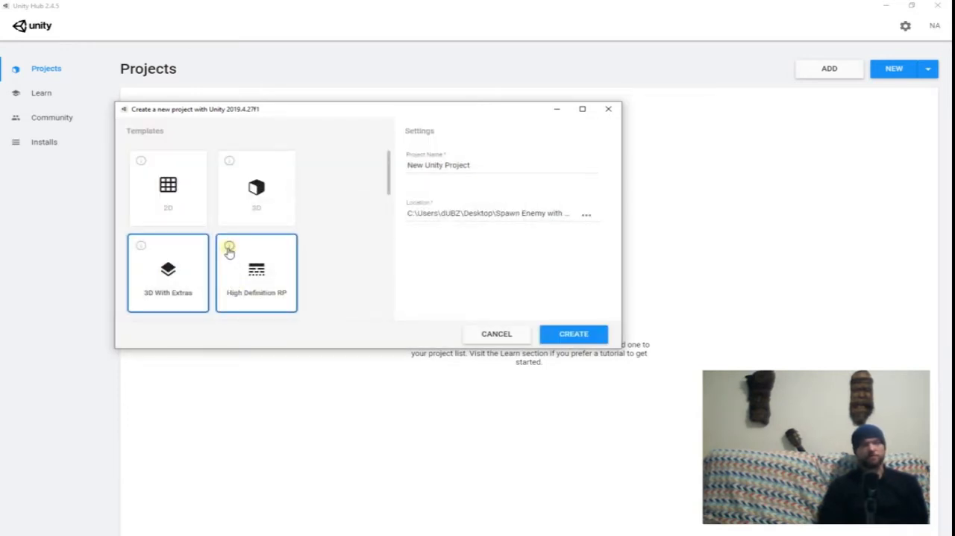
Look through the full list of project templates, including the render pipeline, microgame, mobile and AR ones.
{"action": "scroll", "coordinate": [229, 251], "scroll_direction": "down", "scroll_amount": 5}
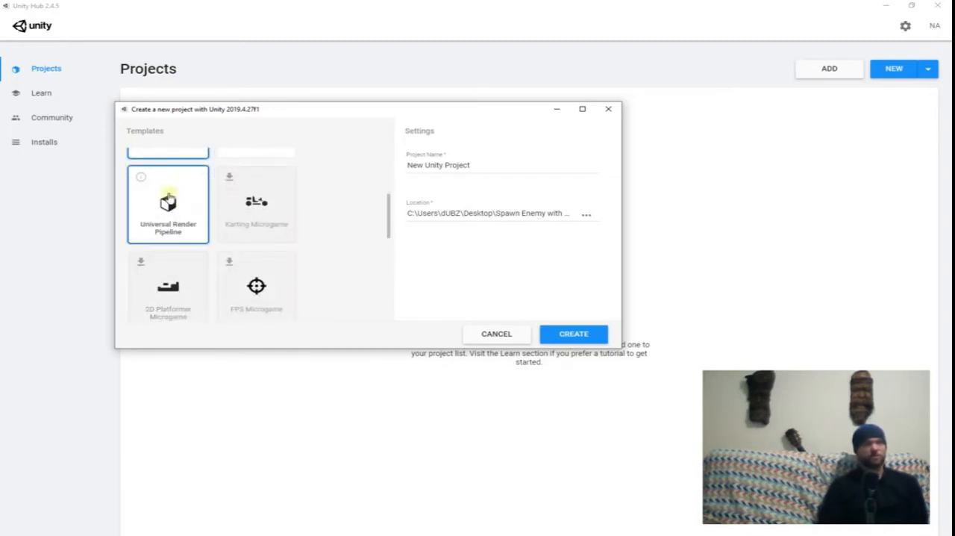
{"action": "scroll", "coordinate": [153, 232], "scroll_direction": "up", "scroll_amount": 2}
{"action": "scroll", "coordinate": [148, 237], "scroll_direction": "down", "scroll_amount": 2}
{"action": "scroll", "coordinate": [155, 215], "scroll_direction": "down", "scroll_amount": 1}
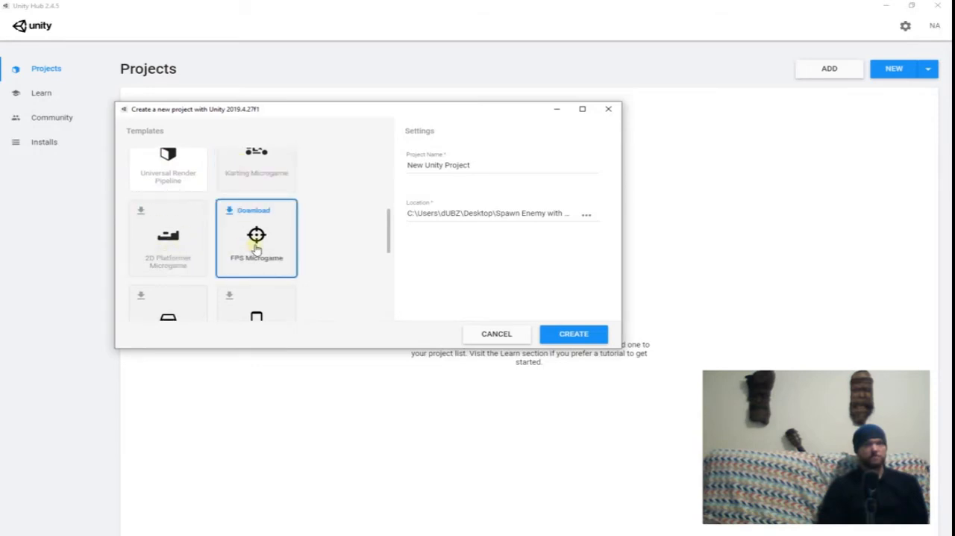
{"action": "scroll", "coordinate": [168, 269], "scroll_direction": "down", "scroll_amount": 1}
{"action": "scroll", "coordinate": [186, 256], "scroll_direction": "down", "scroll_amount": 2}
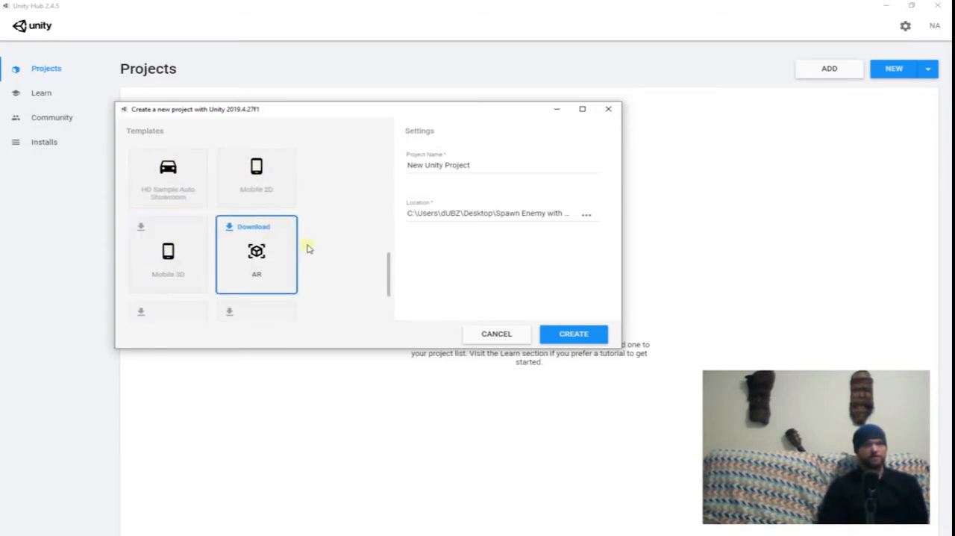
{"action": "scroll", "coordinate": [209, 255], "scroll_direction": "down", "scroll_amount": 2}
{"action": "scroll", "coordinate": [223, 263], "scroll_direction": "up", "scroll_amount": 2}
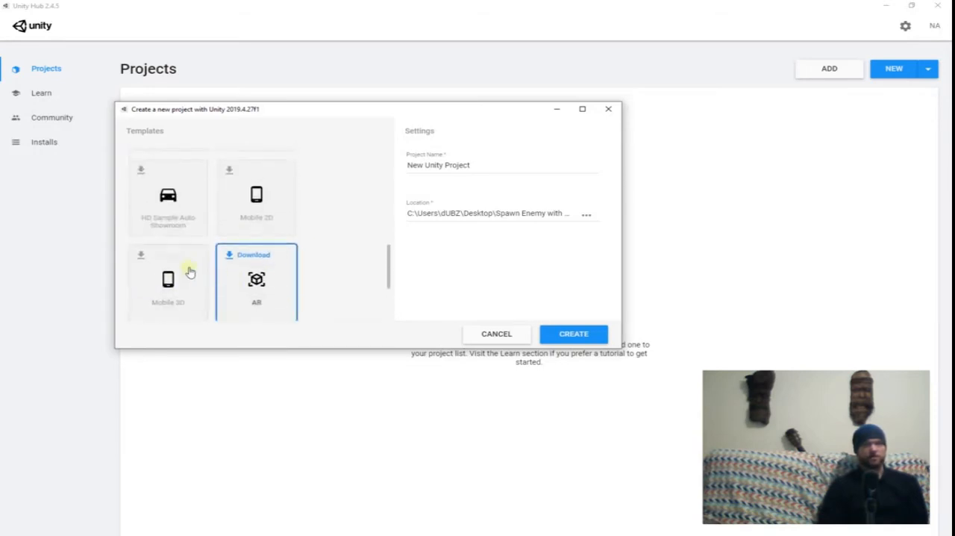
{"action": "scroll", "coordinate": [246, 251], "scroll_direction": "up", "scroll_amount": 6}
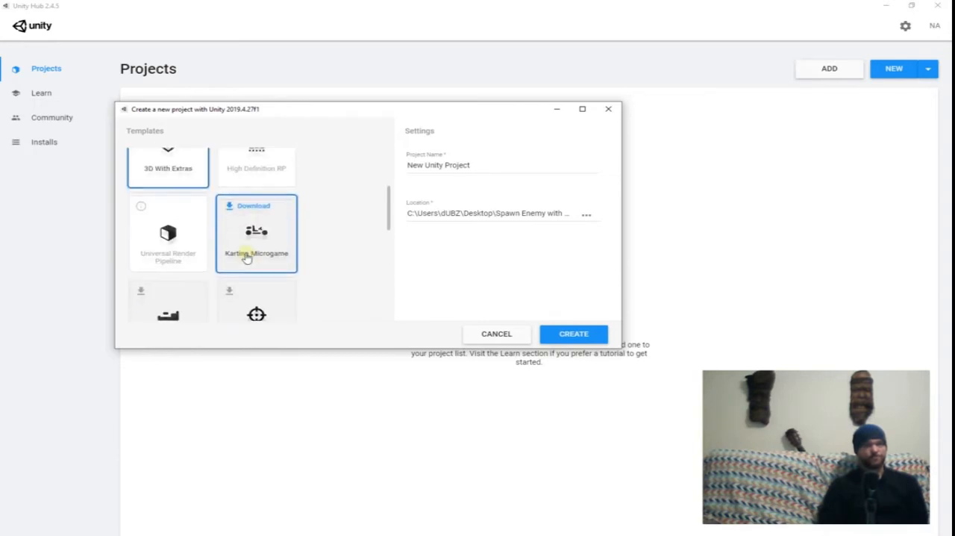
{"action": "scroll", "coordinate": [245, 251], "scroll_direction": "up", "scroll_amount": 1}
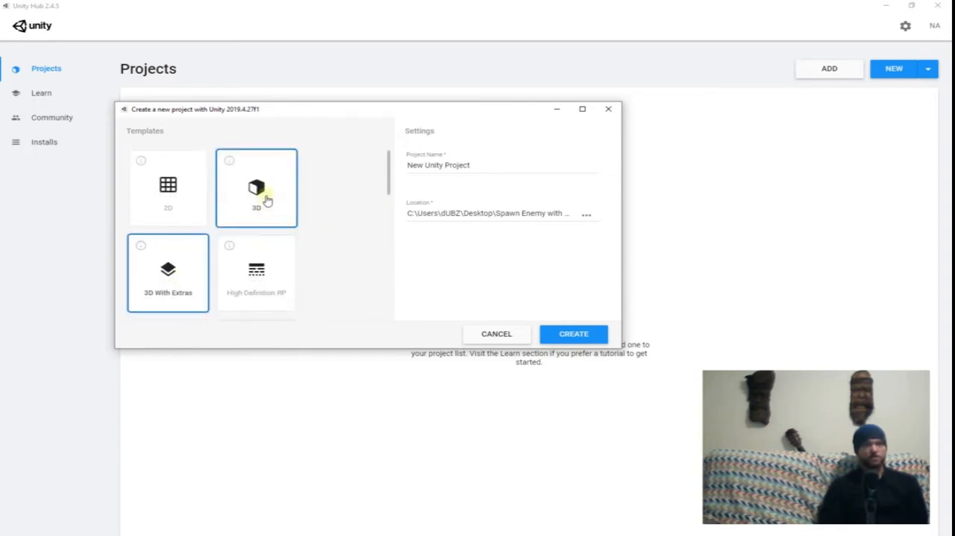
Choose the 3D template and name the project Unity101.
{"action": "left_click", "coordinate": [266, 198]}
{"action": "left_click_drag", "start_coordinate": [483, 166], "coordinate": [428, 168]}
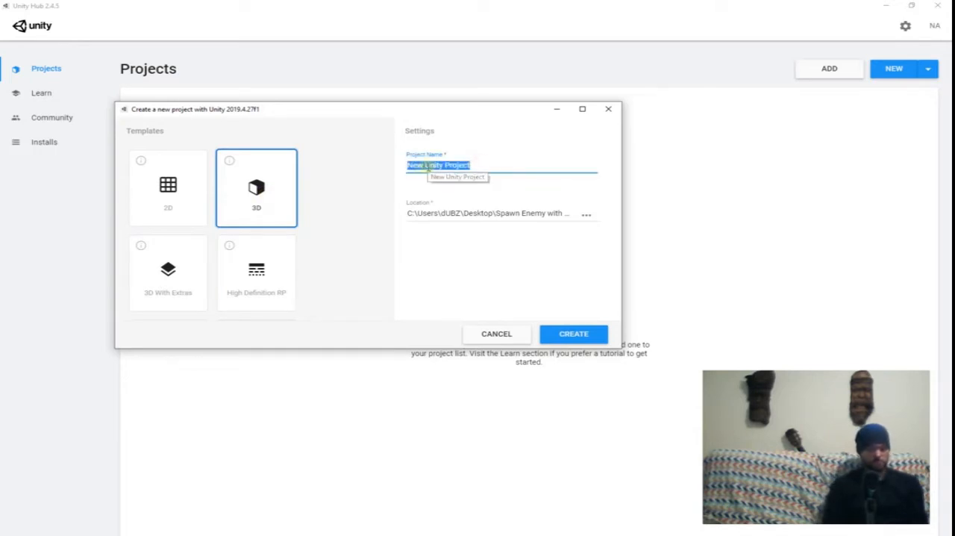
{"action": "type", "text": "Unity101"}
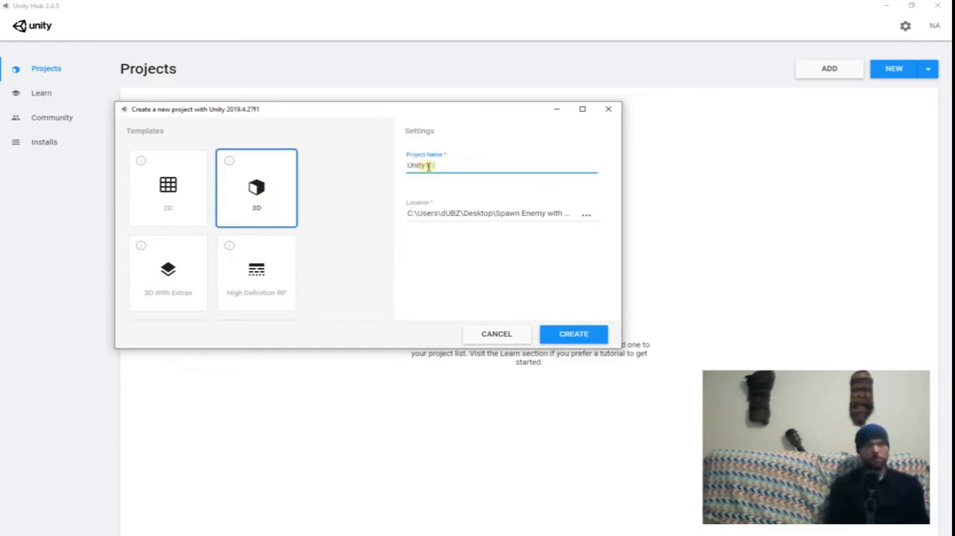
Browse for the project location and open the temp folder on the Desktop.
{"action": "left_click", "coordinate": [586, 216]}
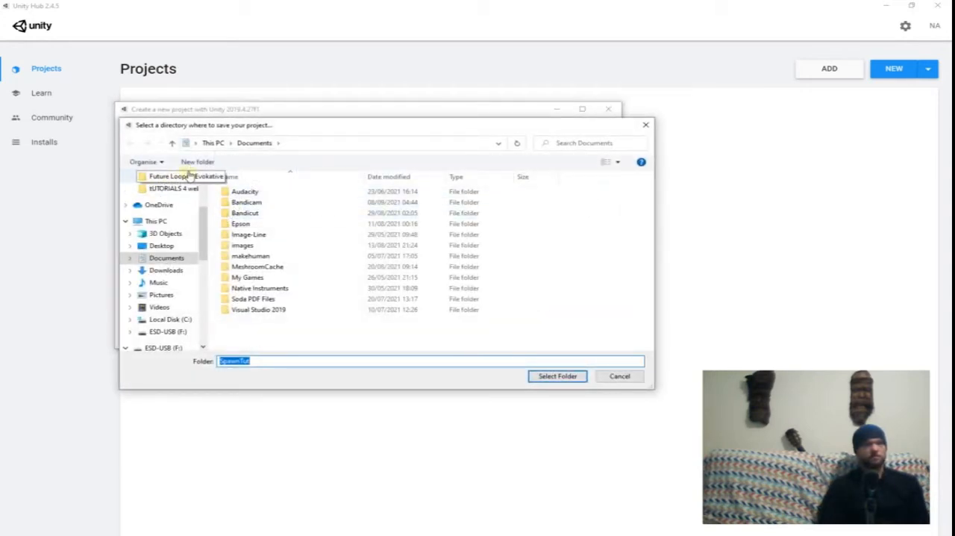
{"action": "left_click_drag", "start_coordinate": [203, 234], "coordinate": [203, 205]}
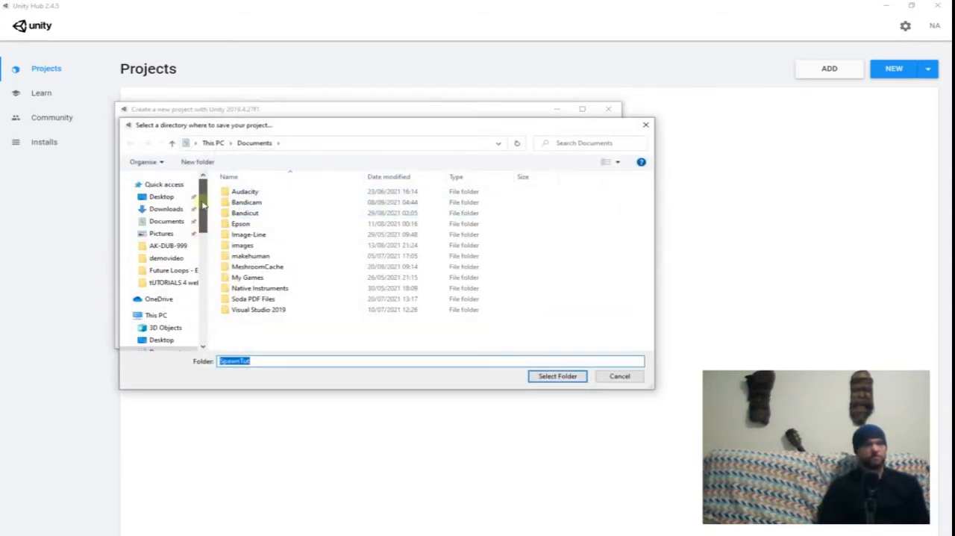
{"action": "left_click", "coordinate": [161, 196]}
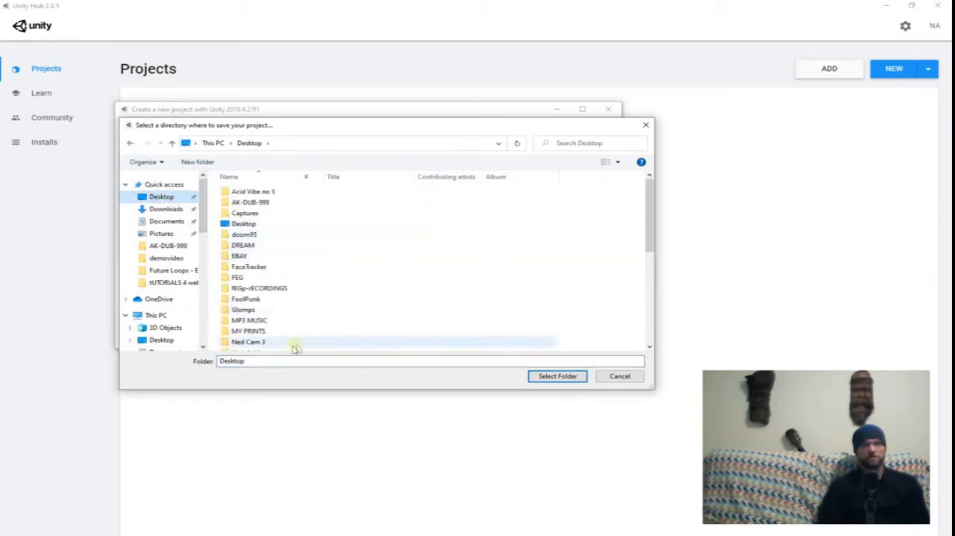
{"action": "scroll", "coordinate": [276, 306], "scroll_direction": "down", "scroll_amount": 5}
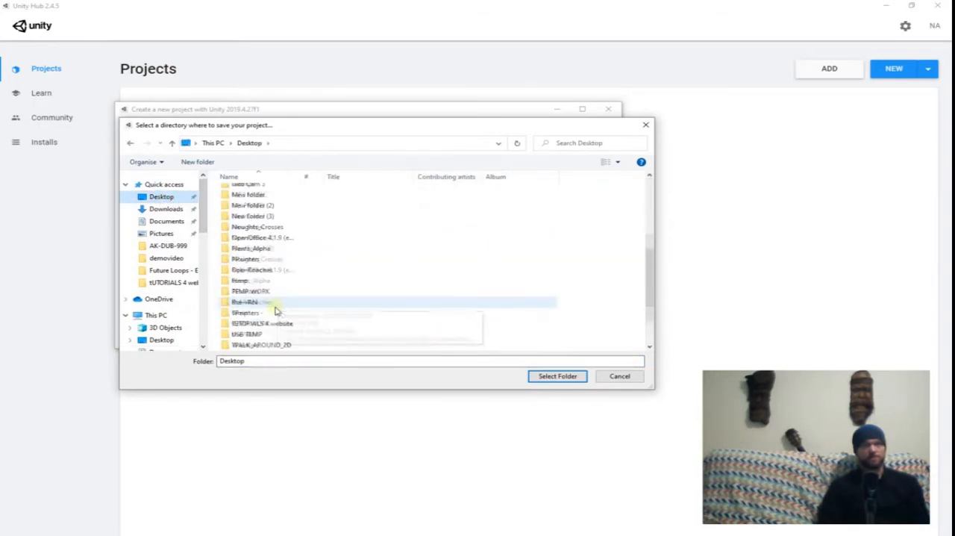
{"action": "double_click", "coordinate": [249, 240]}
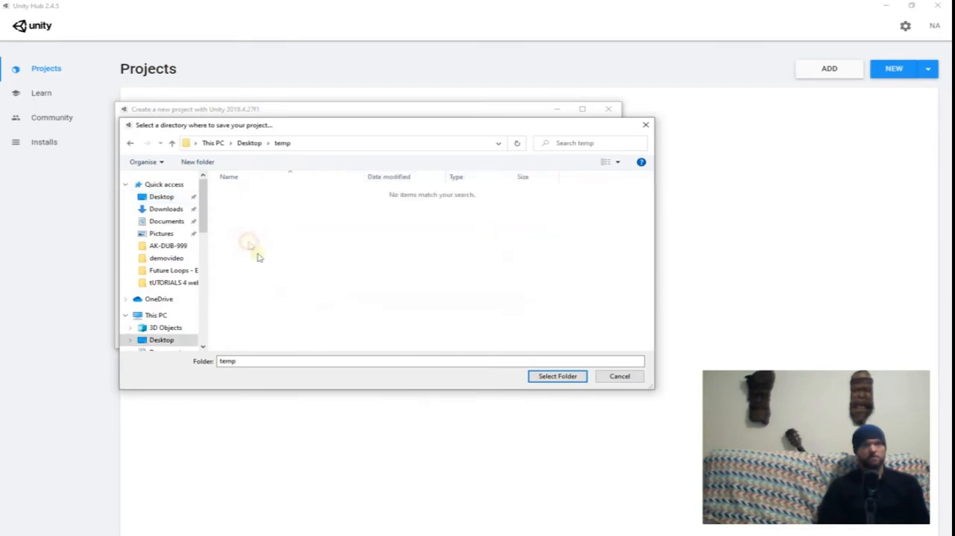
Create a new folder named unity101 inside the temp folder.
{"action": "left_click", "coordinate": [264, 361]}
{"action": "right_click", "coordinate": [278, 242]}
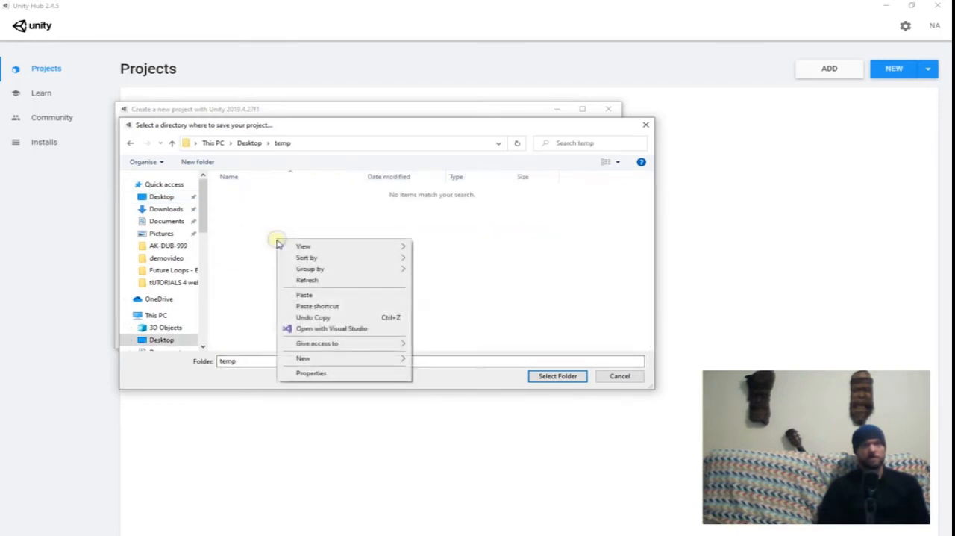
{"action": "mouse_move", "coordinate": [331, 358]}
{"action": "left_click", "coordinate": [437, 360]}
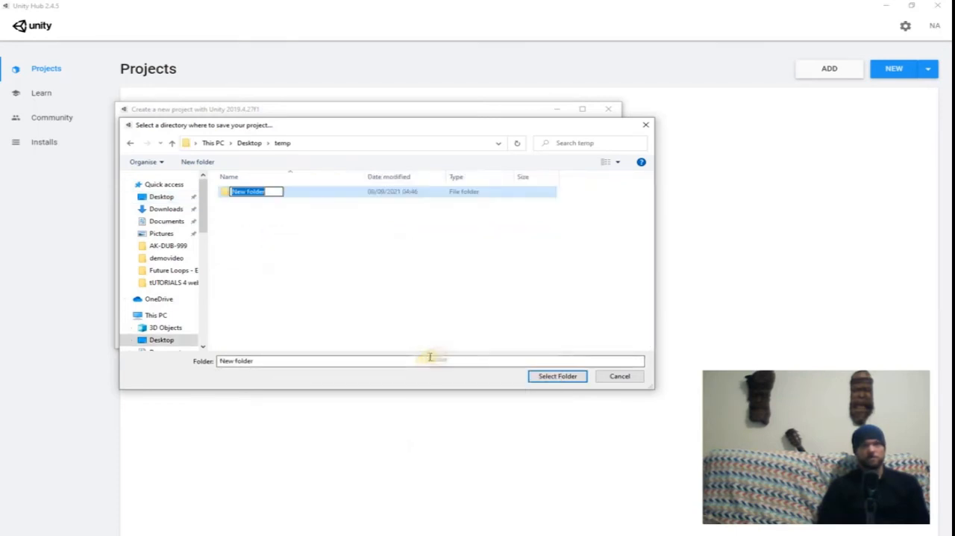
{"action": "type", "text": "unit"}
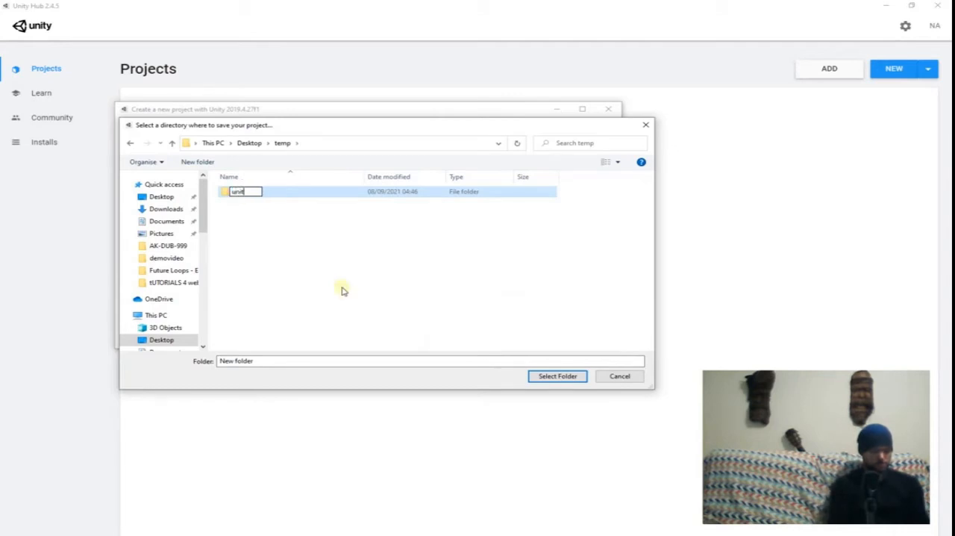
{"action": "type", "text": "y101"}
{"action": "key", "text": "Return"}
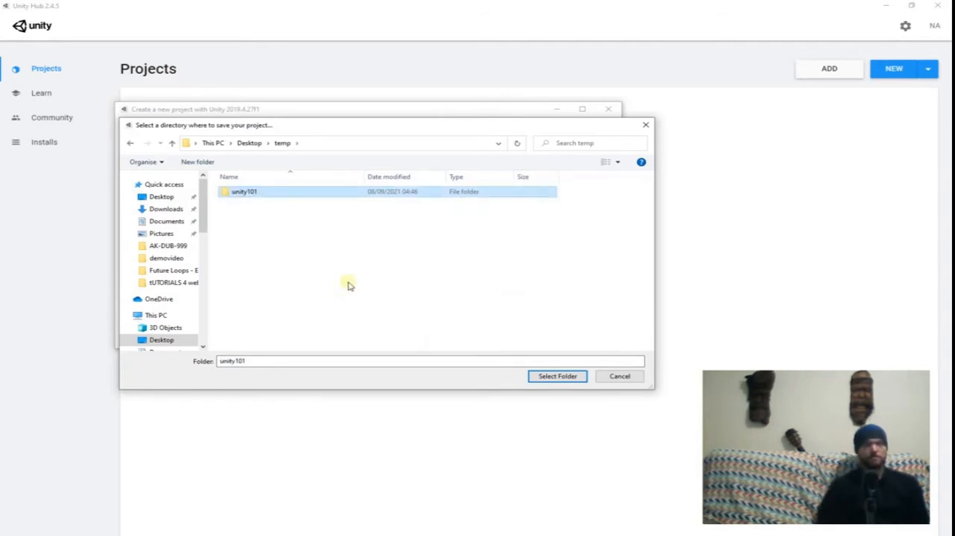
Use the unity101 folder as the save location and create the project.
{"action": "left_click", "coordinate": [567, 377]}
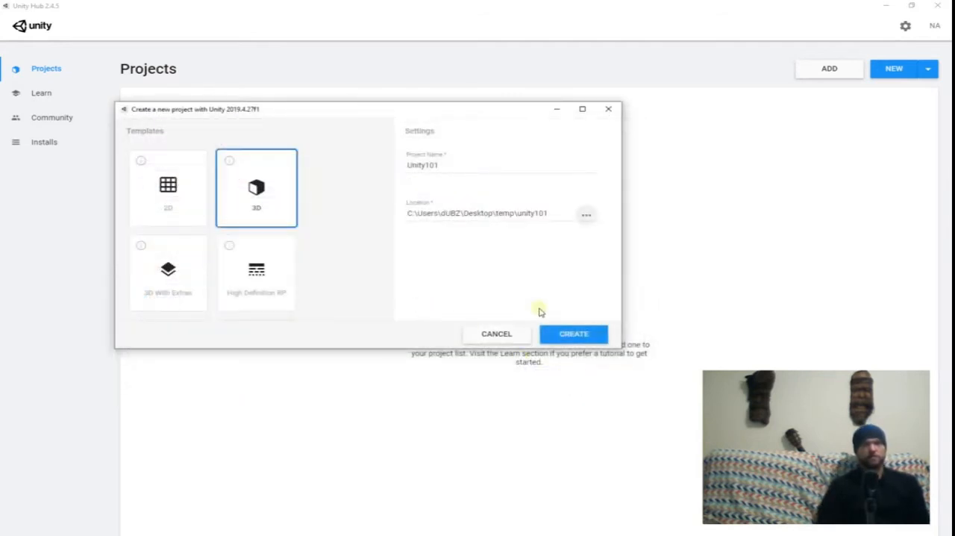
{"action": "left_click", "coordinate": [574, 334]}
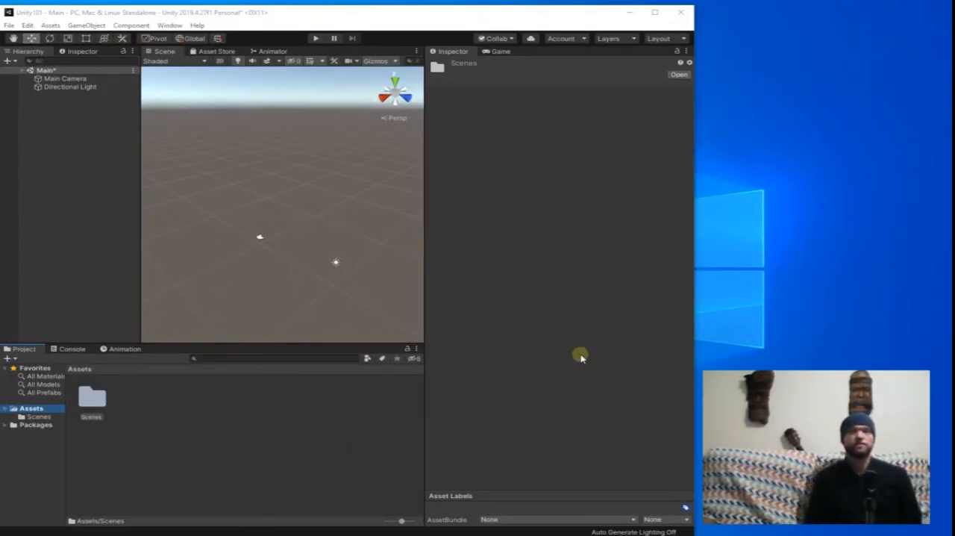
Save the current scene as Scene01 in the project's Assets folder.
{"action": "left_click", "coordinate": [9, 26]}
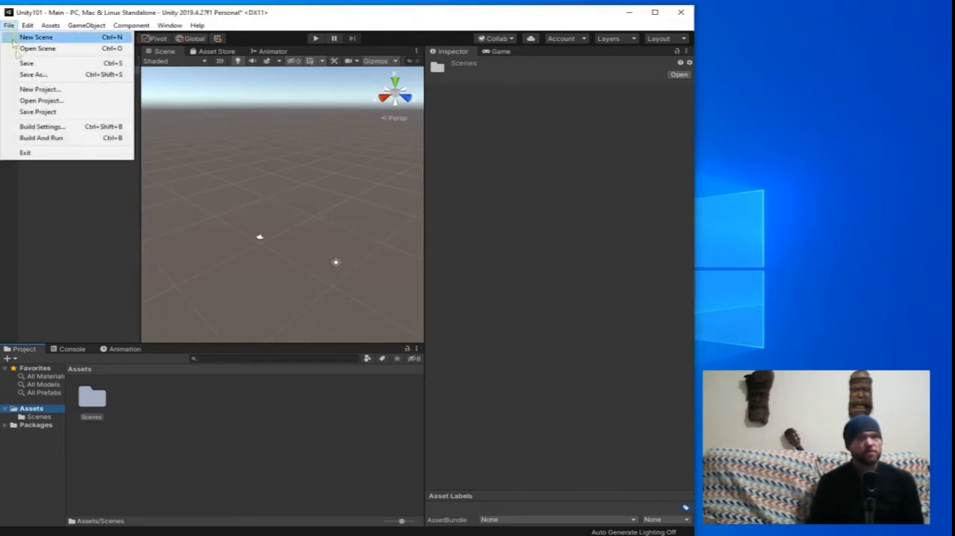
{"action": "left_click", "coordinate": [35, 75]}
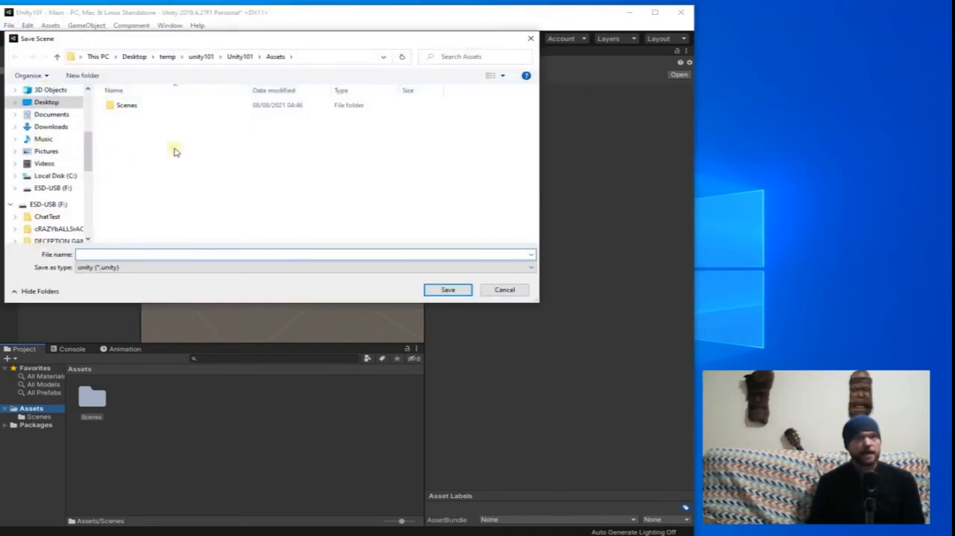
{"action": "type", "text": "S"}
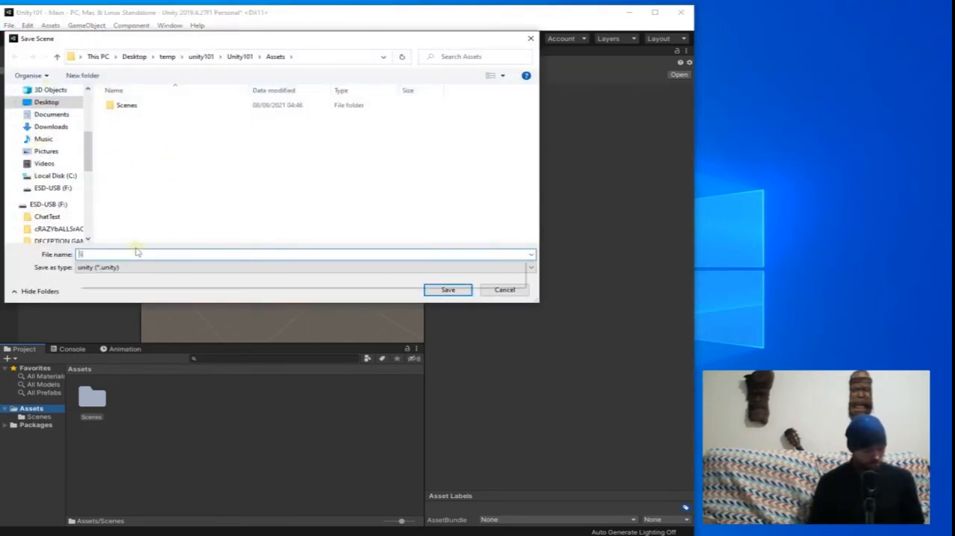
{"action": "type", "text": "cene01"}
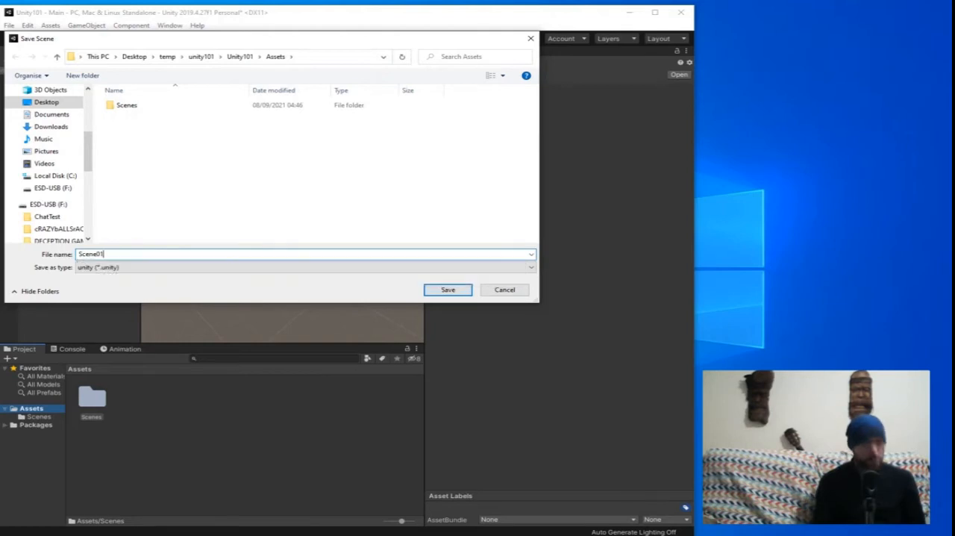
{"action": "key", "text": "Return"}
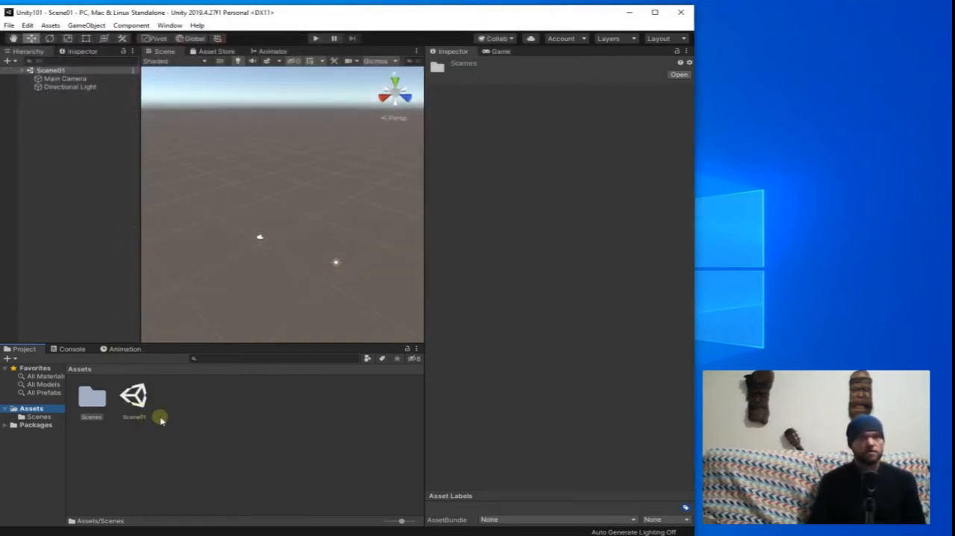
Add the open scene Scene01 to the scenes in the build settings.
{"action": "left_click", "coordinate": [9, 26]}
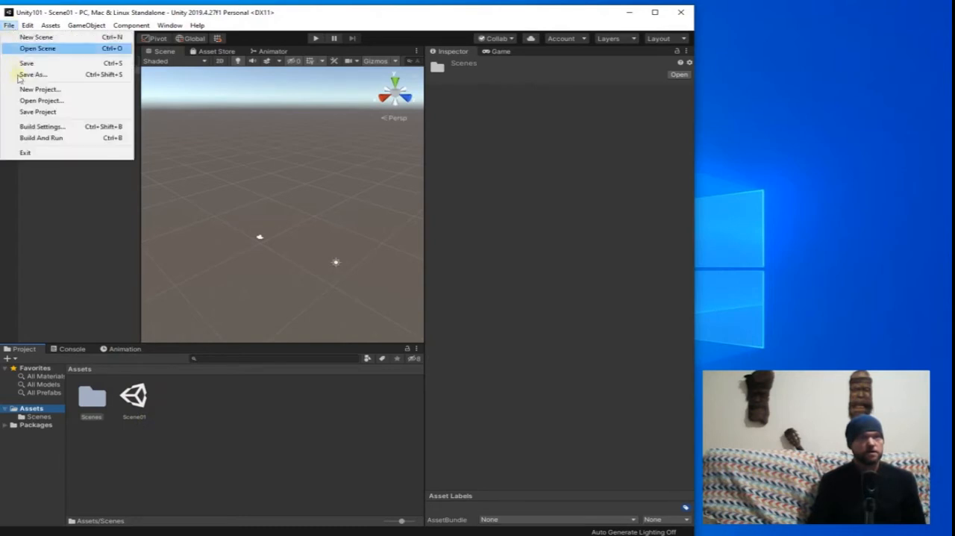
{"action": "left_click", "coordinate": [41, 127]}
{"action": "left_click", "coordinate": [604, 226]}
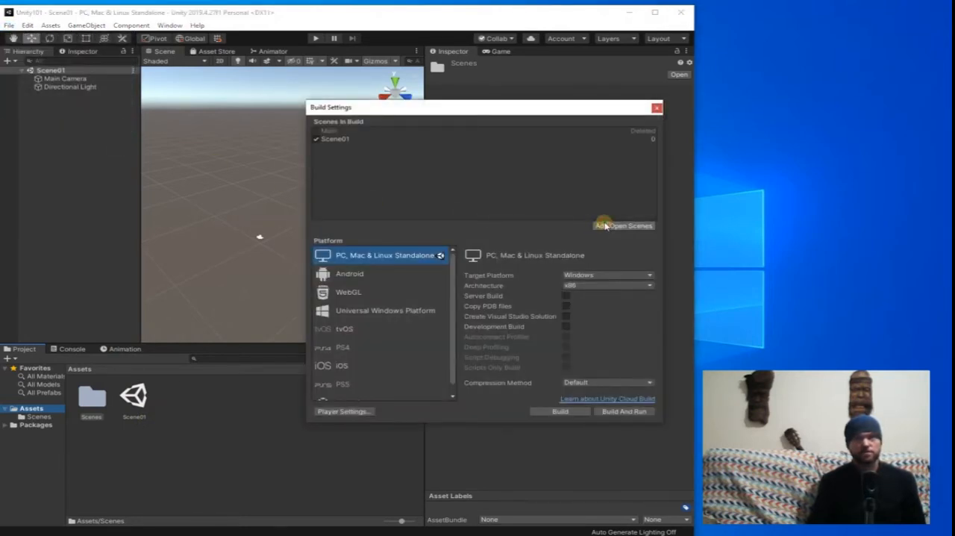
Review the build options for Android, WebGL and Universal Windows Platform, finishing with PC, Mac & Linux Standalone selected.
{"action": "left_click_drag", "start_coordinate": [498, 108], "coordinate": [462, 132]}
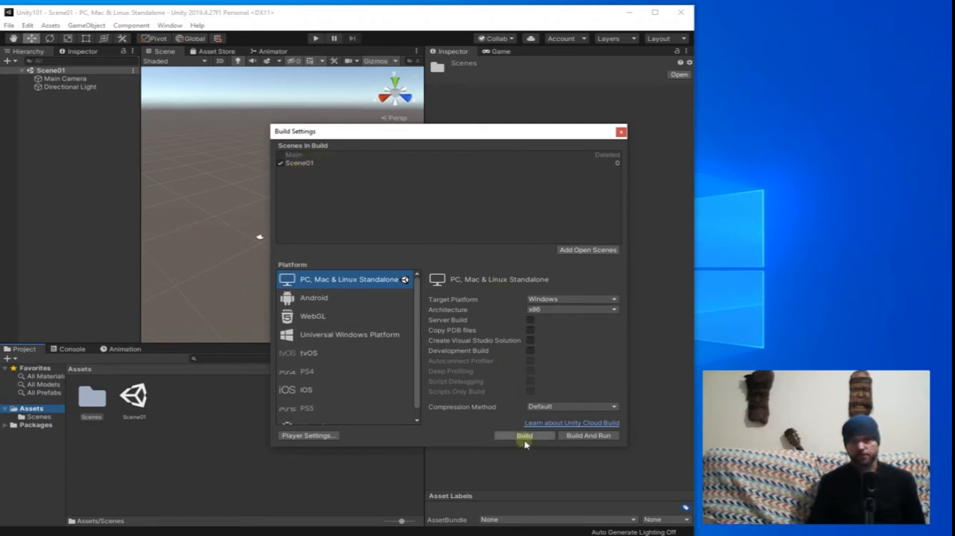
{"action": "left_click", "coordinate": [316, 297]}
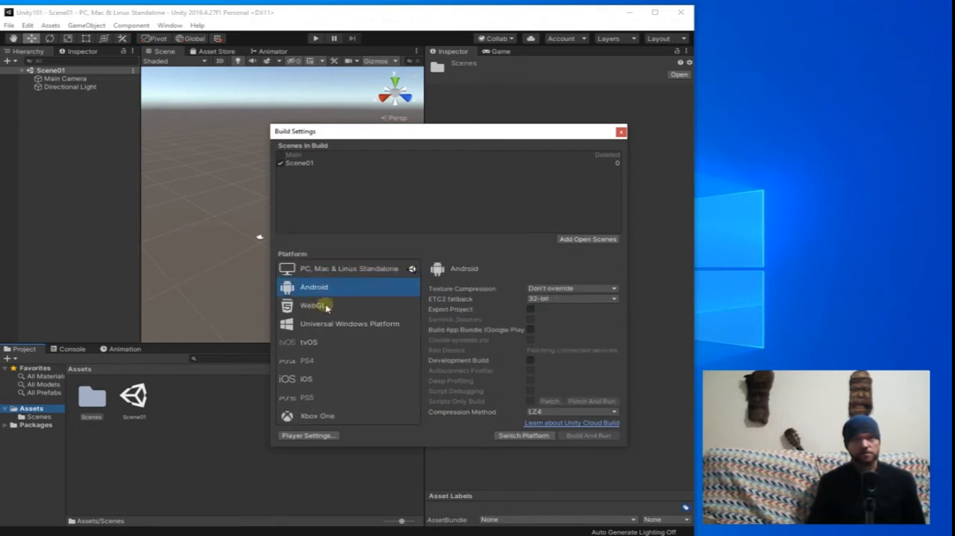
{"action": "left_click", "coordinate": [325, 307]}
{"action": "left_click", "coordinate": [324, 333]}
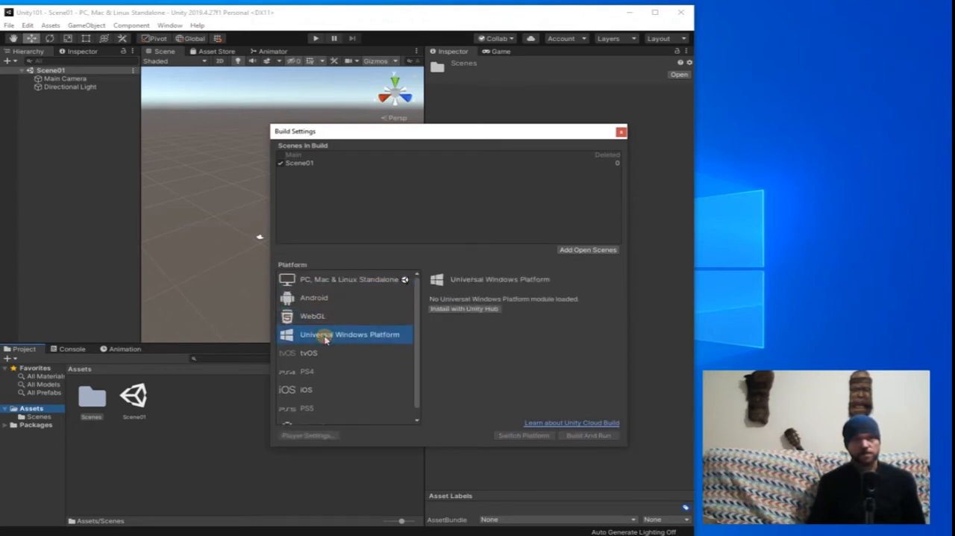
{"action": "left_click", "coordinate": [341, 279]}
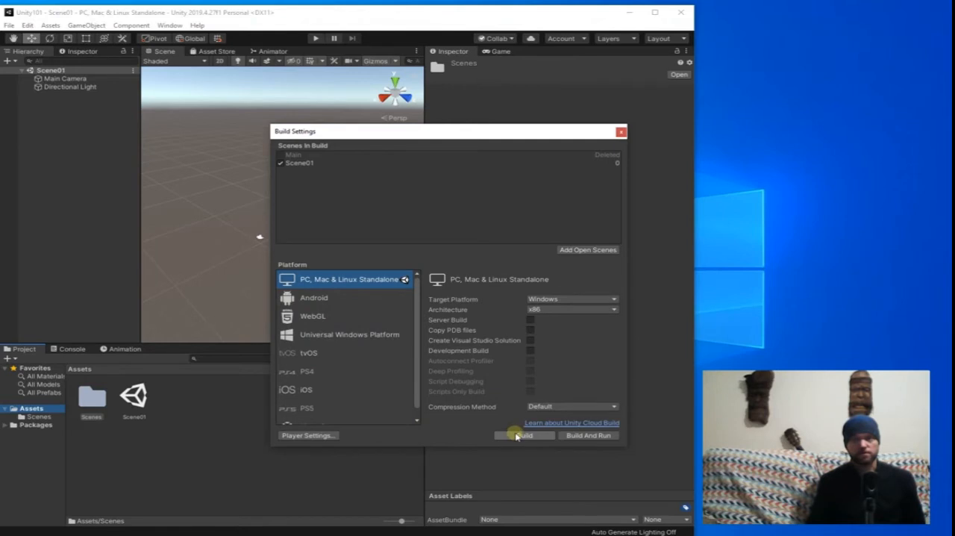
Examine the Player settings for PC, Mac & Linux Standalone, covering Icon, Resolution and Presentation, Splash Image and Other Settings.
{"action": "left_click", "coordinate": [319, 436]}
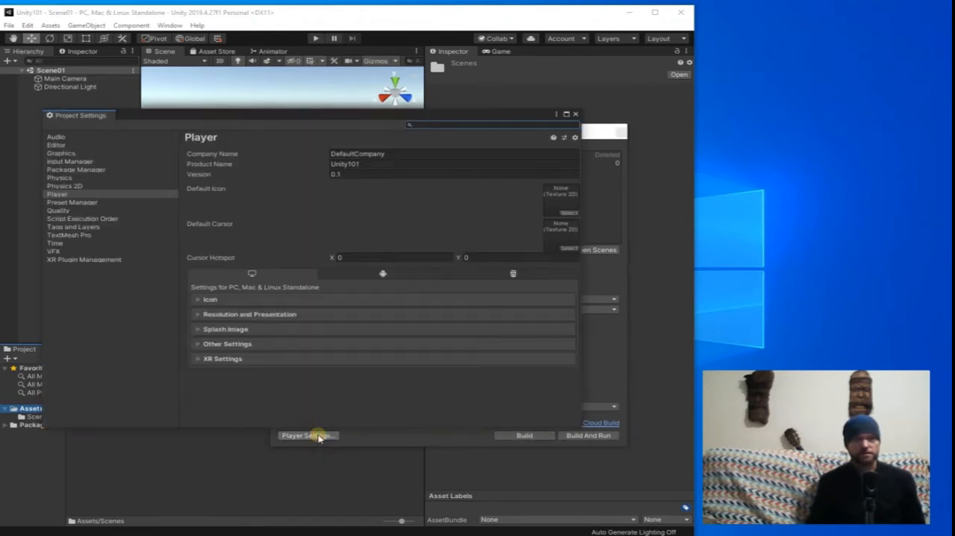
{"action": "left_click", "coordinate": [197, 301]}
{"action": "left_click", "coordinate": [198, 300]}
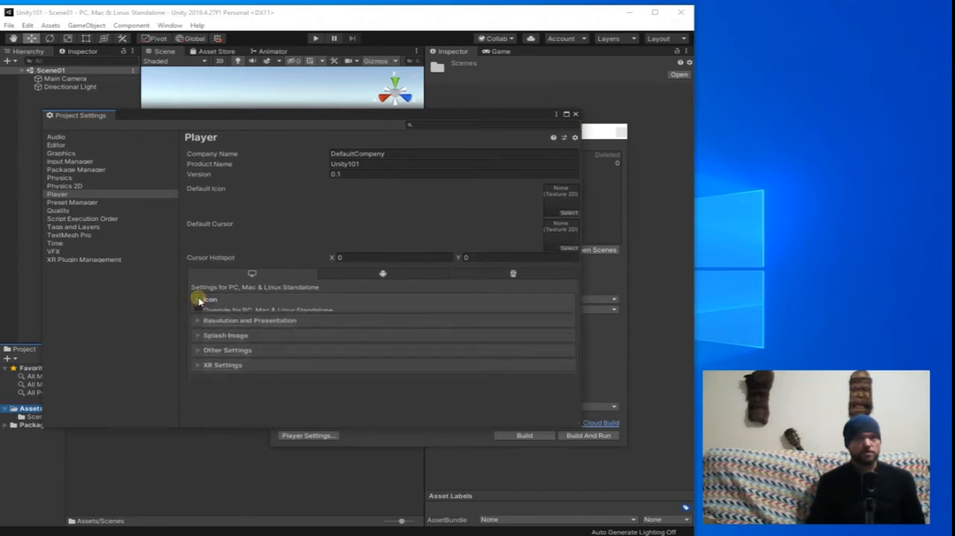
{"action": "left_click", "coordinate": [196, 314]}
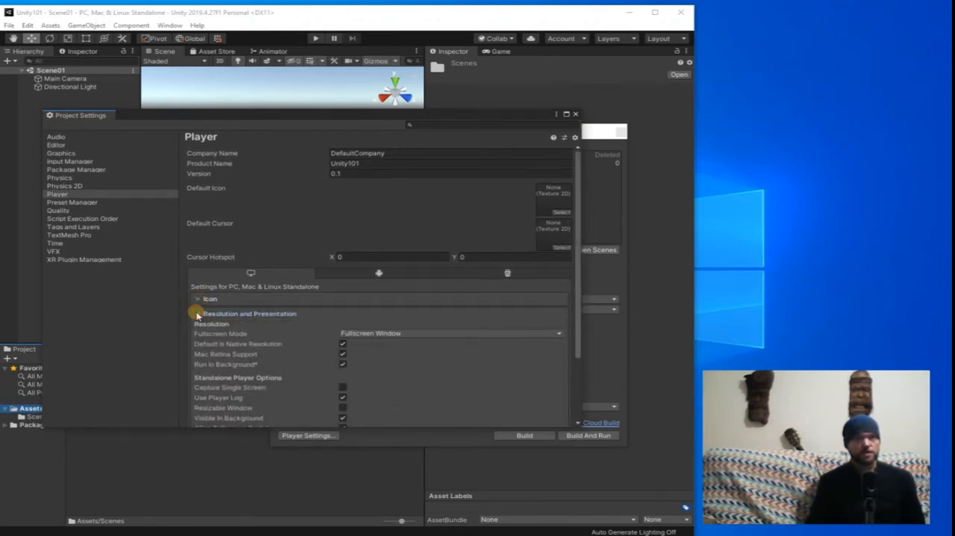
{"action": "left_click", "coordinate": [198, 314]}
{"action": "left_click", "coordinate": [199, 329]}
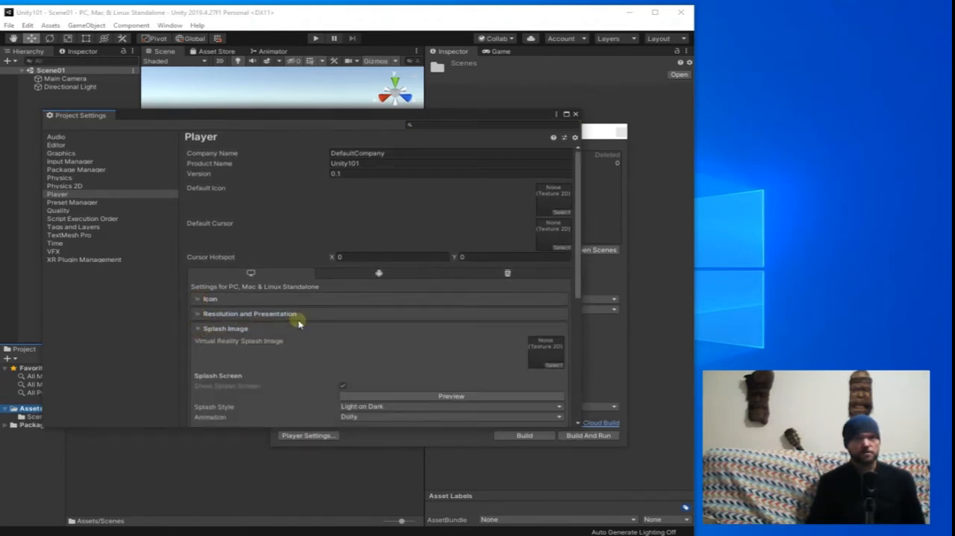
{"action": "scroll", "coordinate": [294, 321], "scroll_direction": "down", "scroll_amount": 2}
{"action": "left_click", "coordinate": [198, 269]}
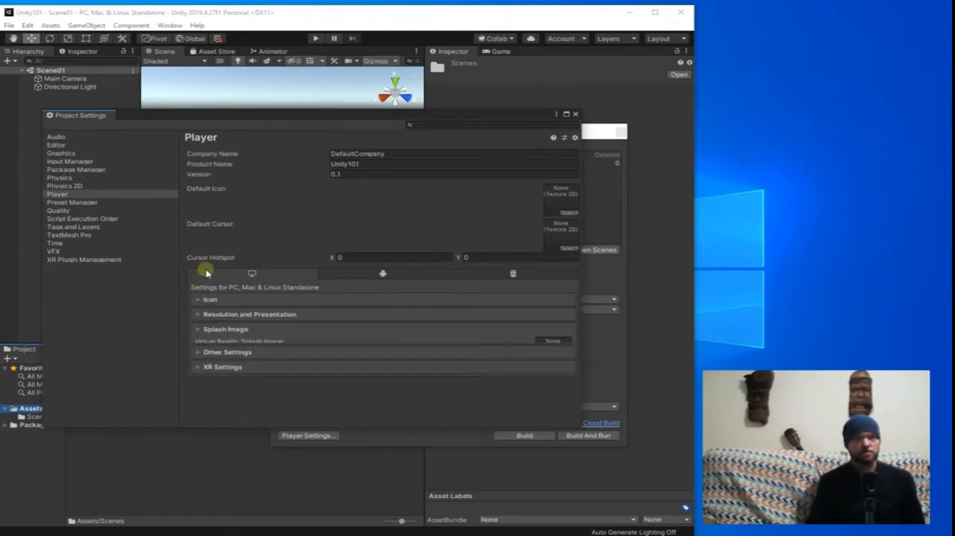
{"action": "left_click", "coordinate": [199, 344]}
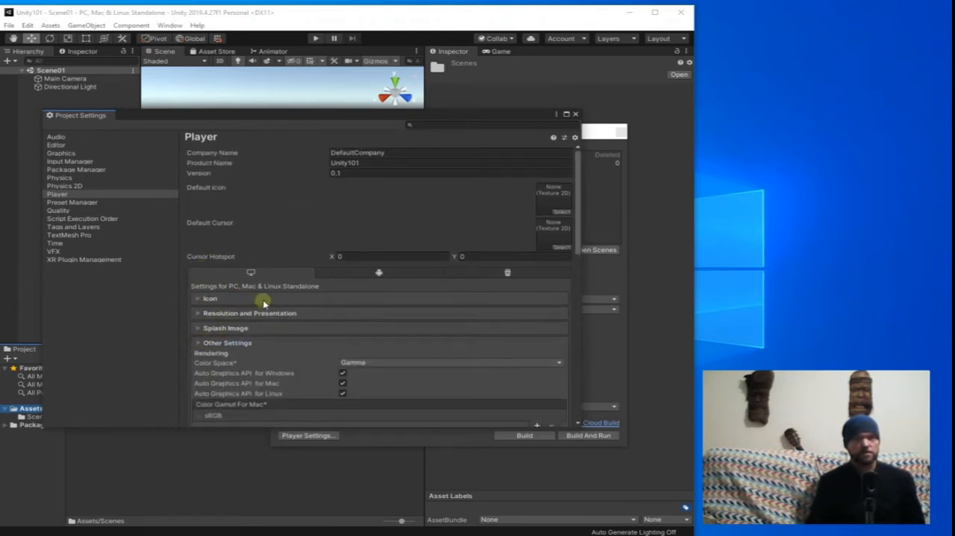
{"action": "scroll", "coordinate": [246, 310], "scroll_direction": "down", "scroll_amount": 10}
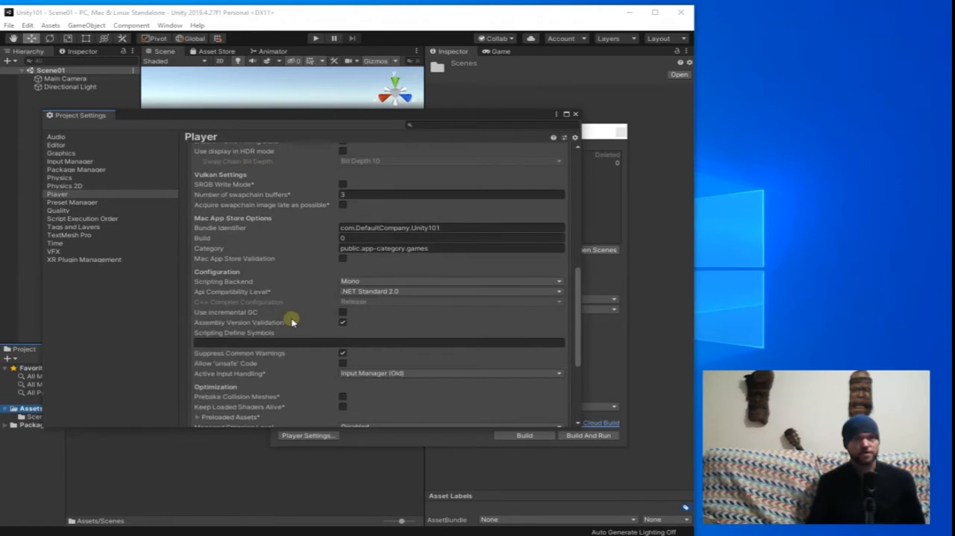
{"action": "scroll", "coordinate": [292, 321], "scroll_direction": "up", "scroll_amount": 10}
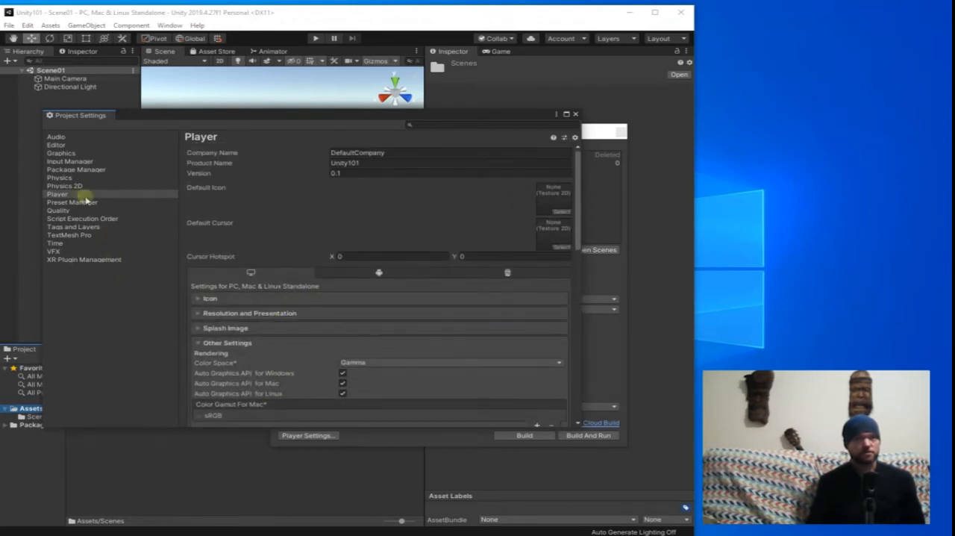
{"action": "left_click", "coordinate": [575, 114]}
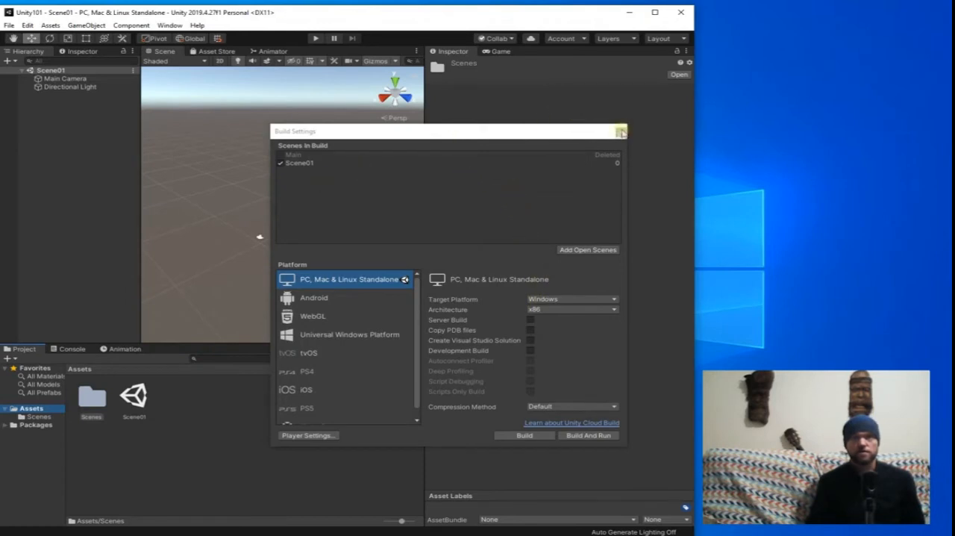
Close the build settings, reopen them to check the scenes included in the build, and close them again.
{"action": "left_click", "coordinate": [620, 133]}
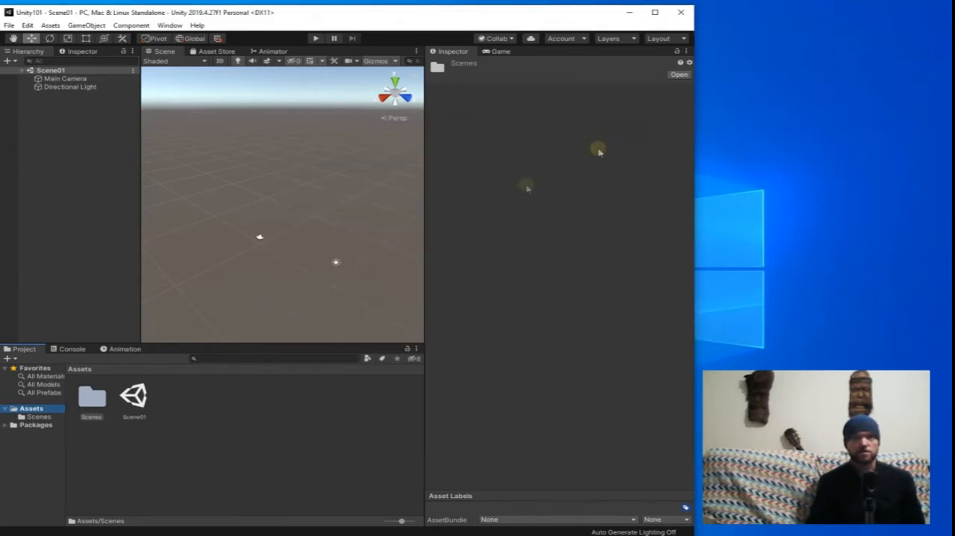
{"action": "left_click", "coordinate": [9, 25]}
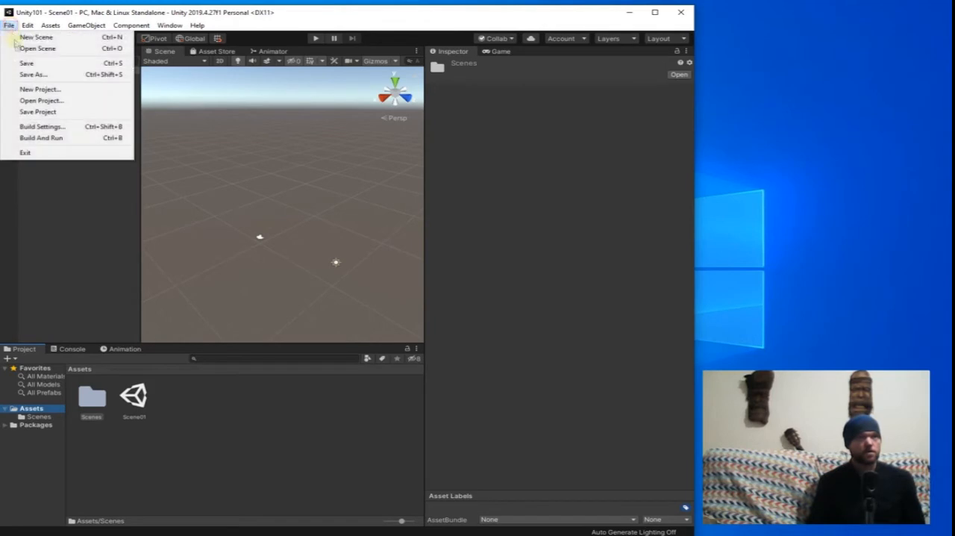
{"action": "left_click", "coordinate": [41, 127]}
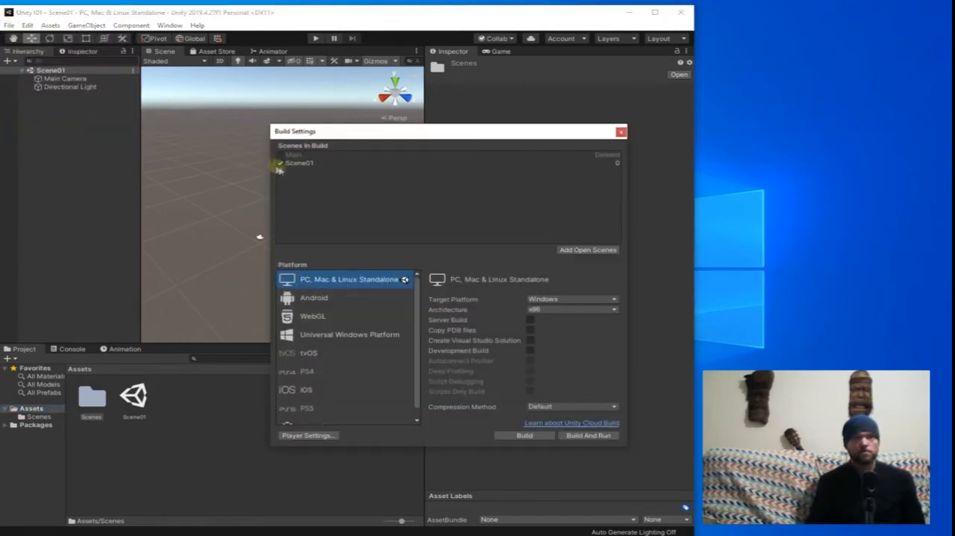
{"action": "left_click", "coordinate": [620, 132]}
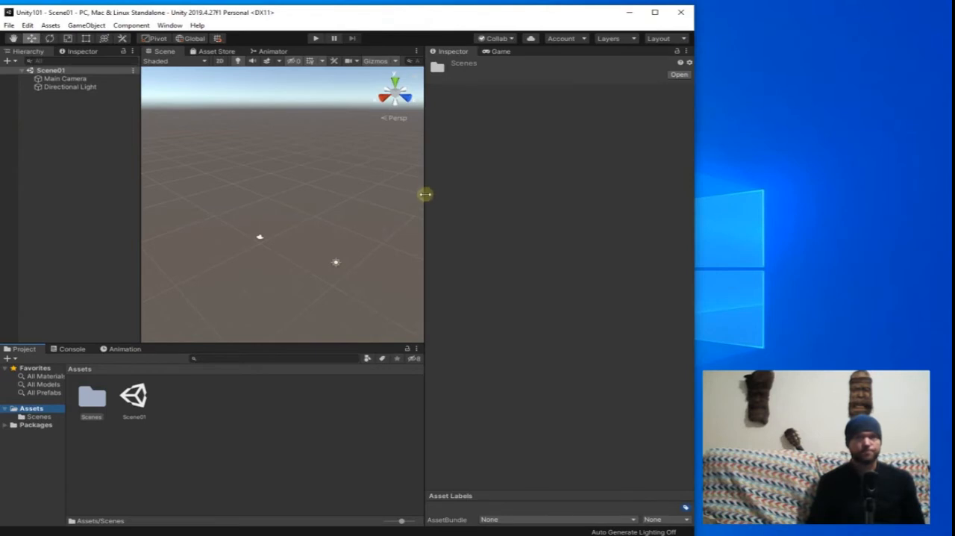
Enlarge the scene view and inspect the Main Camera and Directional Light objects and their properties.
{"action": "left_click_drag", "start_coordinate": [424, 194], "coordinate": [515, 184]}
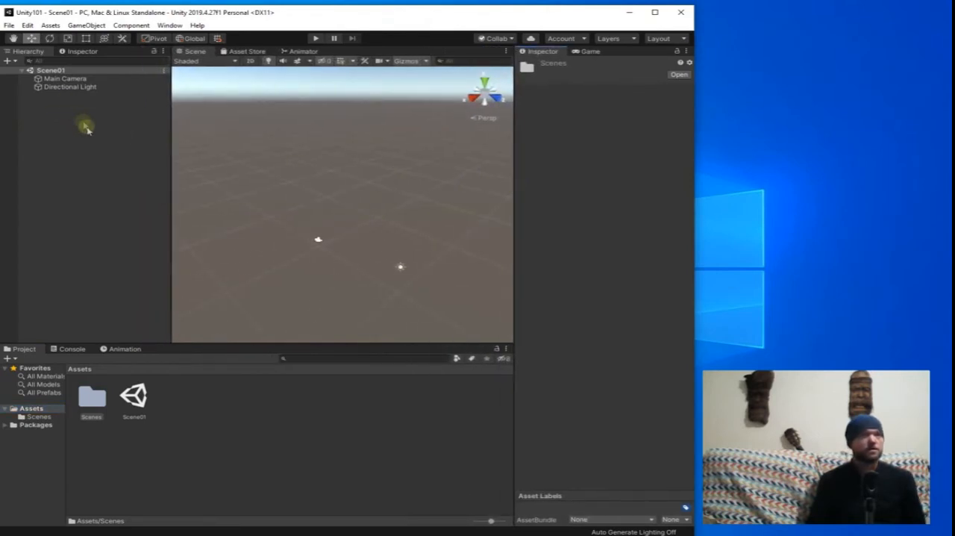
{"action": "left_click", "coordinate": [37, 51]}
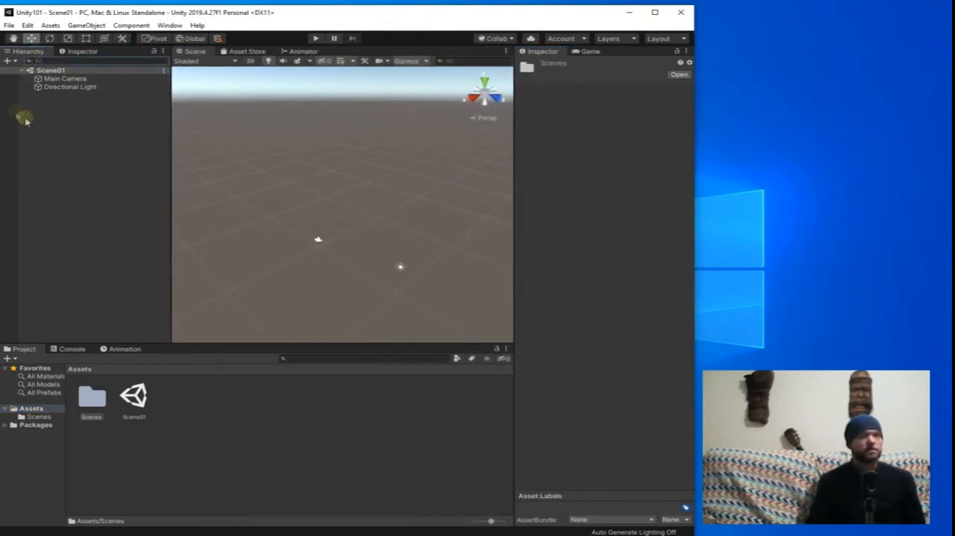
{"action": "left_click", "coordinate": [64, 78]}
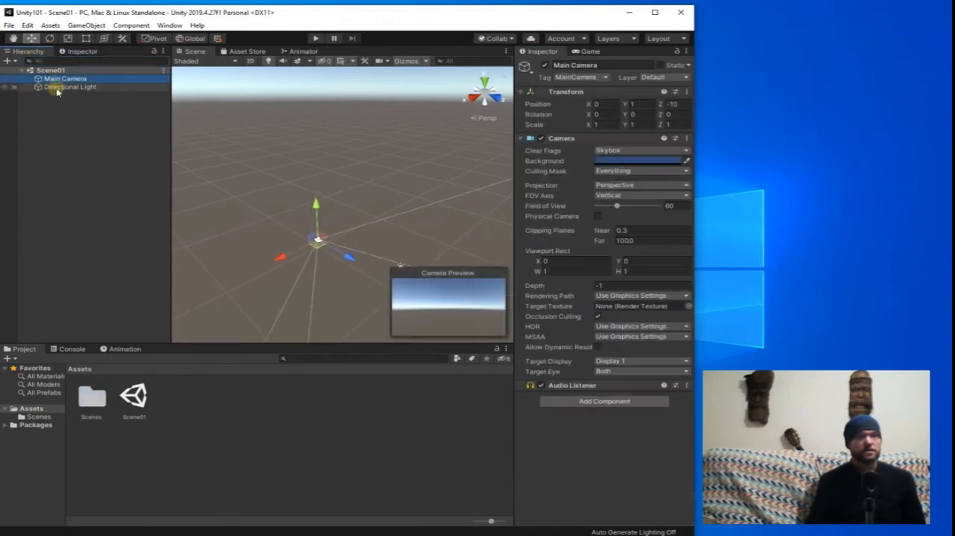
{"action": "left_click", "coordinate": [69, 87]}
{"action": "scroll", "coordinate": [361, 232], "scroll_direction": "up", "scroll_amount": 2}
{"action": "middle_click_drag", "start_coordinate": [361, 234], "coordinate": [329, 204]}
{"action": "scroll", "coordinate": [349, 169], "scroll_direction": "up", "scroll_amount": 3}
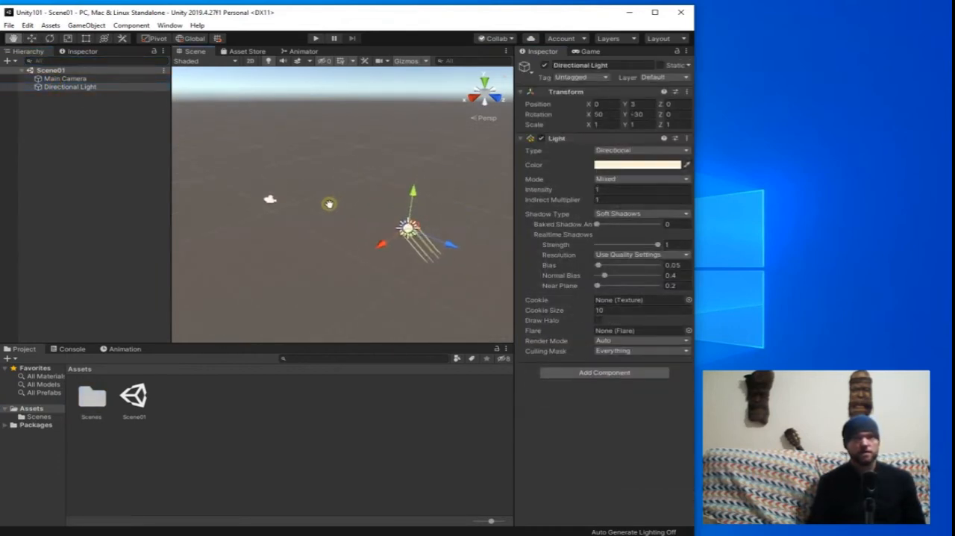
{"action": "left_click", "coordinate": [75, 87]}
{"action": "left_click", "coordinate": [79, 79]}
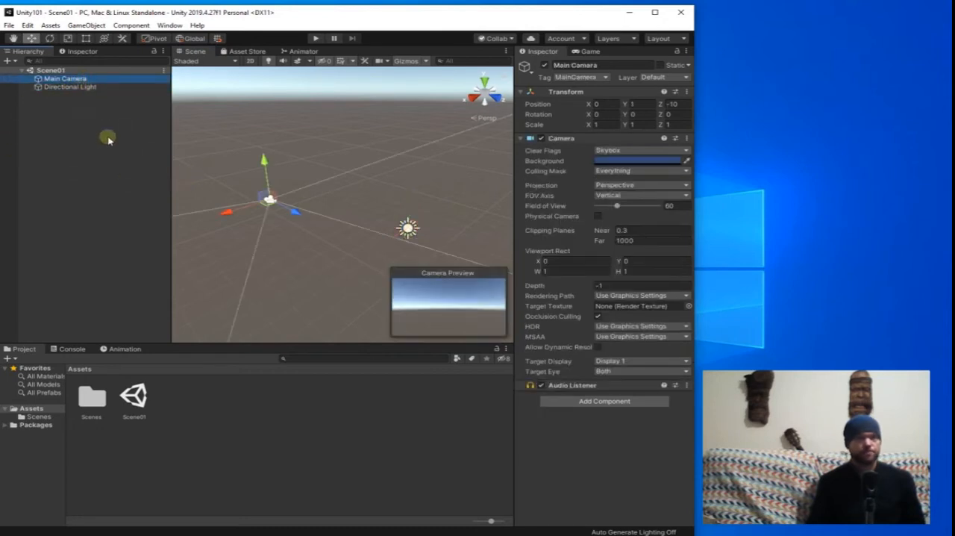
Narrow the object hierarchy area and show a wider game view beside the scene.
{"action": "left_click_drag", "start_coordinate": [172, 139], "coordinate": [140, 141]}
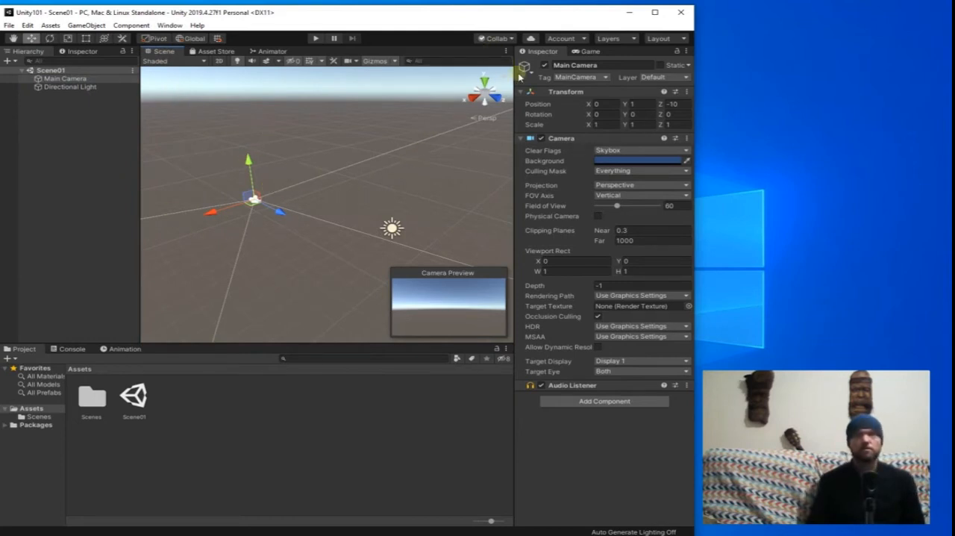
{"action": "left_click", "coordinate": [585, 53]}
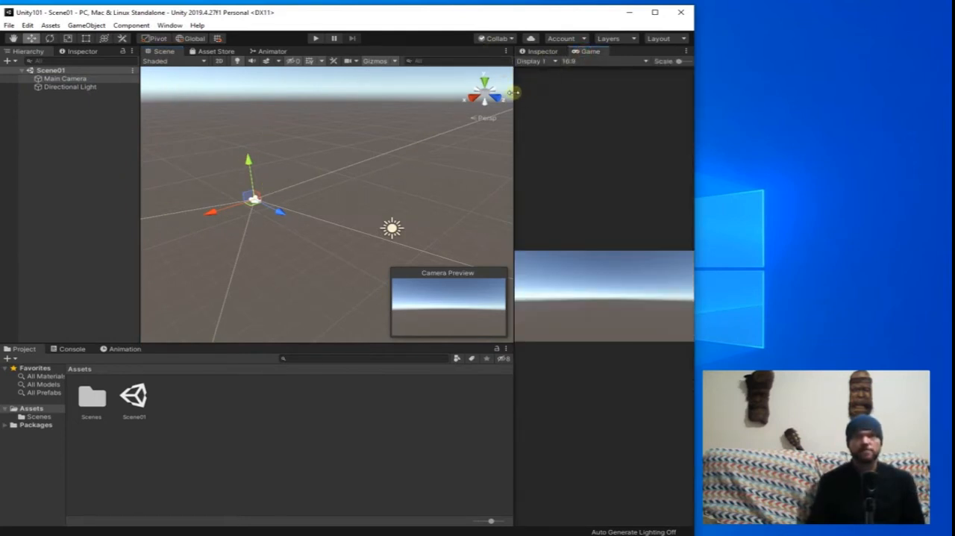
{"action": "left_click_drag", "start_coordinate": [513, 92], "coordinate": [438, 94]}
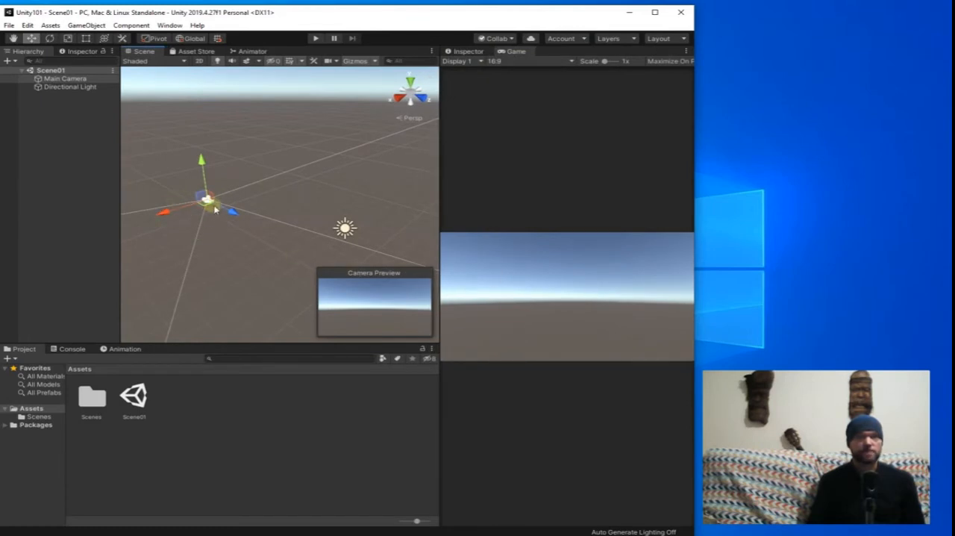
Adjust the Main Camera's transform freehand to about position Y 0.81, Z -10.45, rotation X 1.17, Y -1.57 and scale 1.07.
{"action": "left_click_drag", "start_coordinate": [201, 144], "coordinate": [222, 192]}
{"action": "key", "text": "e"}
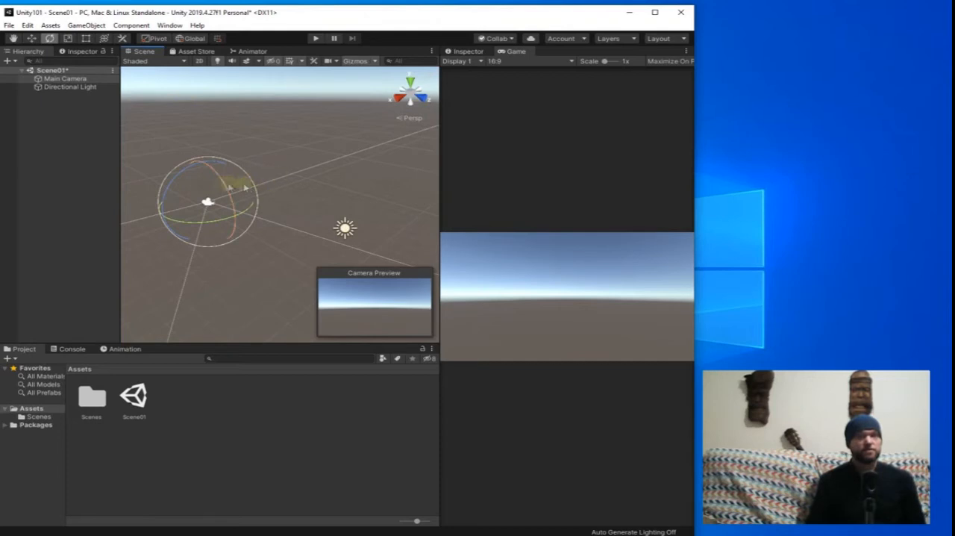
{"action": "scroll", "coordinate": [291, 203], "scroll_direction": "down", "scroll_amount": 3}
{"action": "middle_click_drag", "start_coordinate": [288, 185], "coordinate": [262, 194]}
{"action": "scroll", "coordinate": [278, 180], "scroll_direction": "up", "scroll_amount": 3}
{"action": "scroll", "coordinate": [286, 212], "scroll_direction": "down", "scroll_amount": 2}
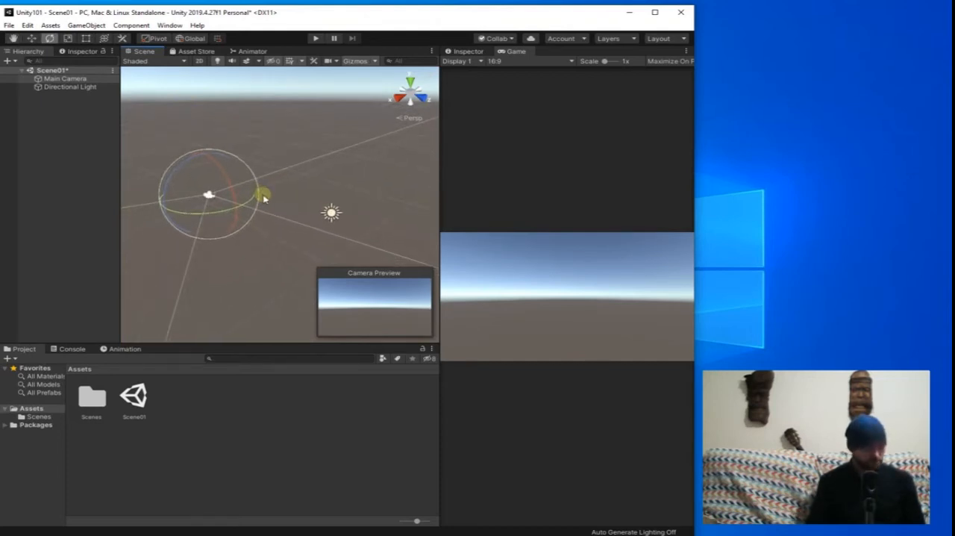
{"action": "key", "text": "w"}
{"action": "left_click_drag", "start_coordinate": [233, 207], "coordinate": [210, 194]}
{"action": "key", "text": "e"}
{"action": "key", "text": "r"}
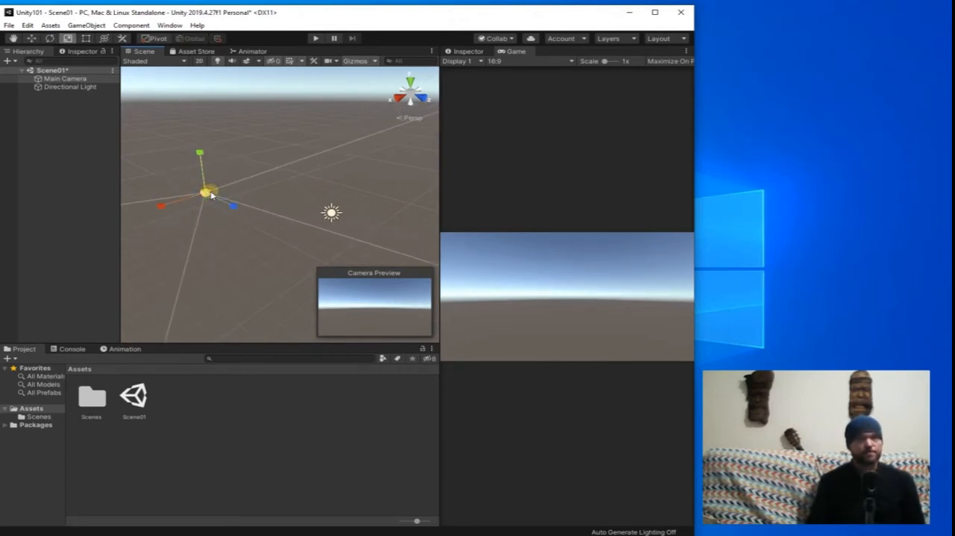
Show the Directional Light's properties and set its light color to red, RGB 255, 0, 54.
{"action": "left_click", "coordinate": [73, 87]}
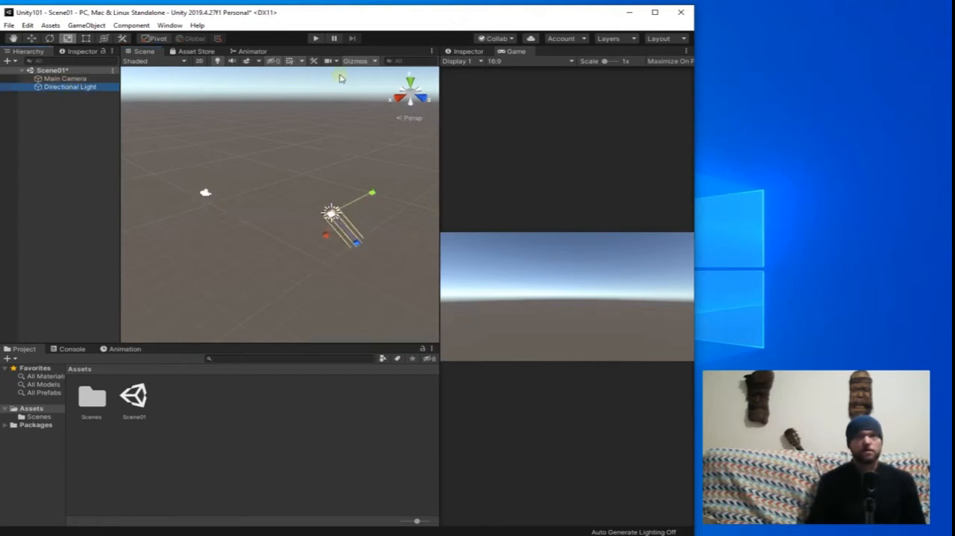
{"action": "left_click", "coordinate": [464, 51]}
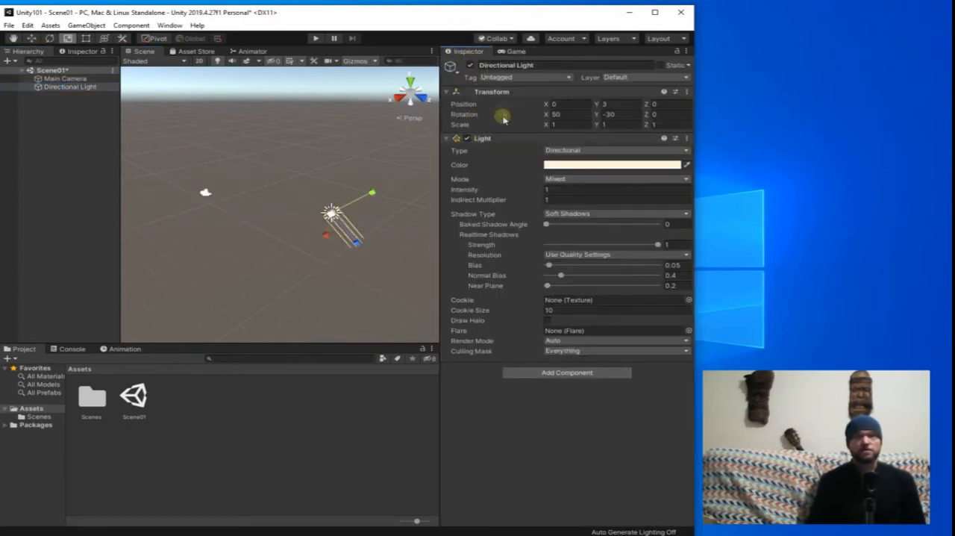
{"action": "left_click", "coordinate": [65, 79]}
{"action": "left_click", "coordinate": [70, 87]}
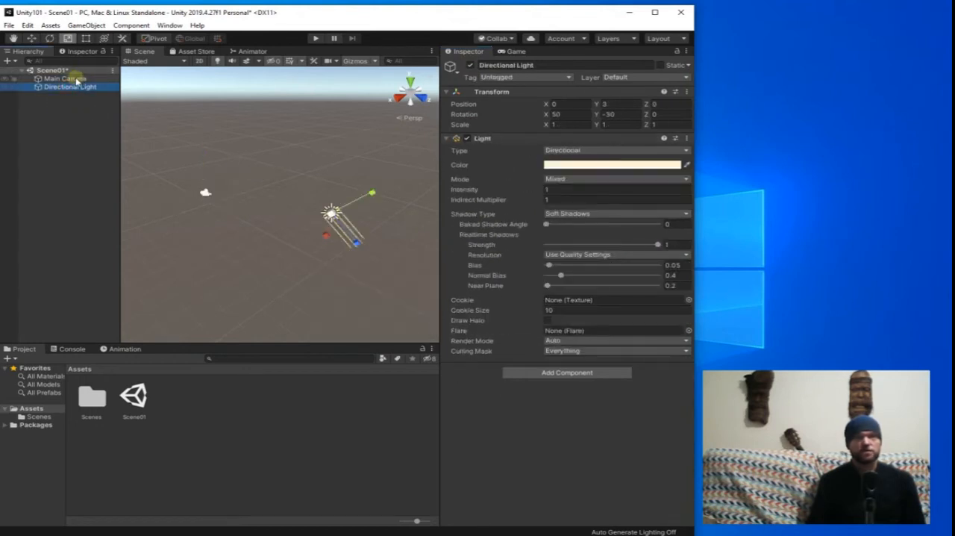
{"action": "left_click", "coordinate": [572, 164]}
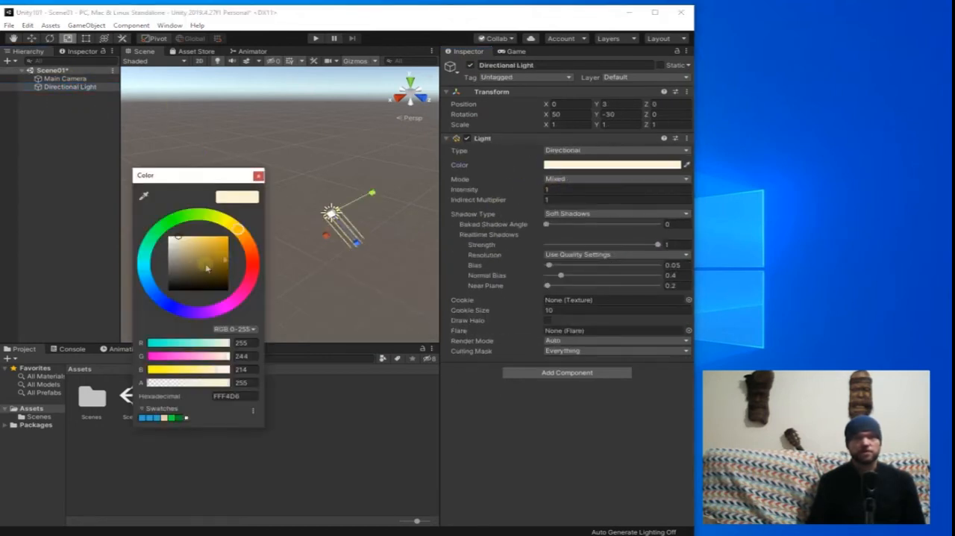
{"action": "mouse_move", "coordinate": [249, 242]}
{"action": "left_mouse_down"}
{"action": "mouse_move", "coordinate": [251, 274]}
{"action": "mouse_move", "coordinate": [275, 179]}
{"action": "left_mouse_up"}
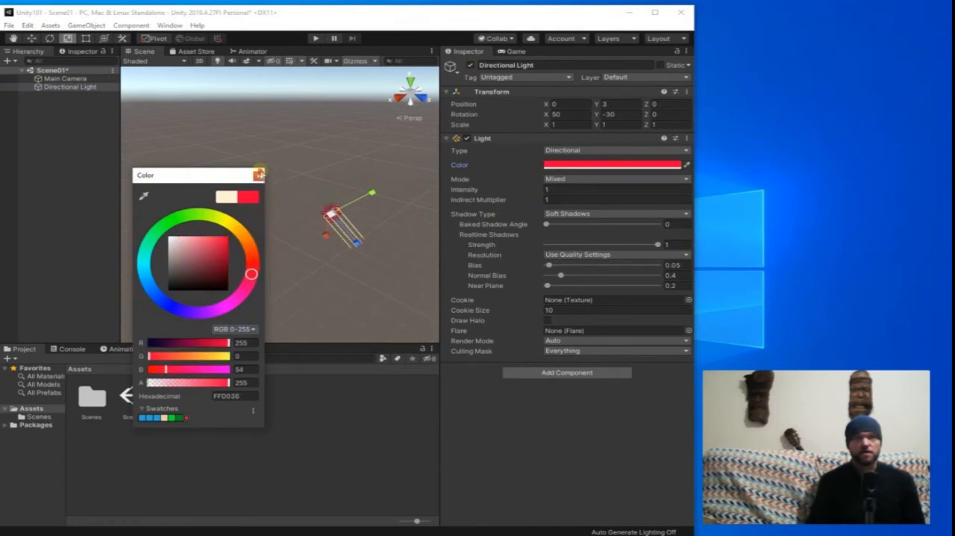
{"action": "left_click", "coordinate": [259, 175]}
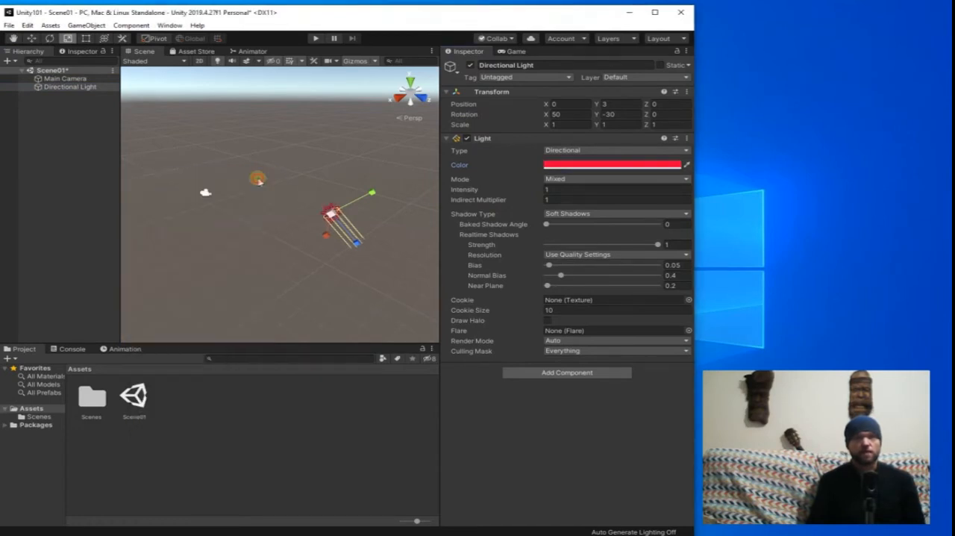
Try Solid Color as the Main Camera's clear flags and restore Skybox.
{"action": "left_click", "coordinate": [66, 78]}
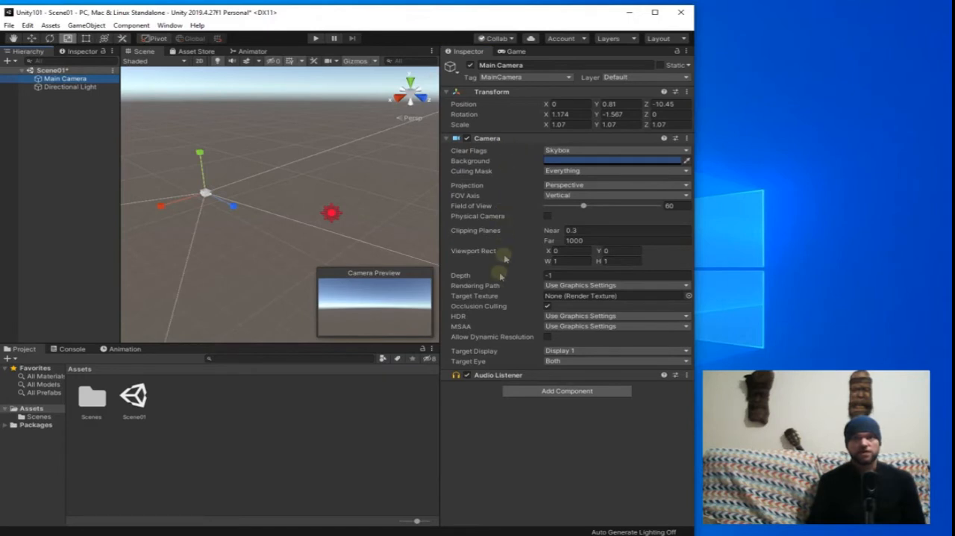
{"action": "left_click", "coordinate": [594, 150]}
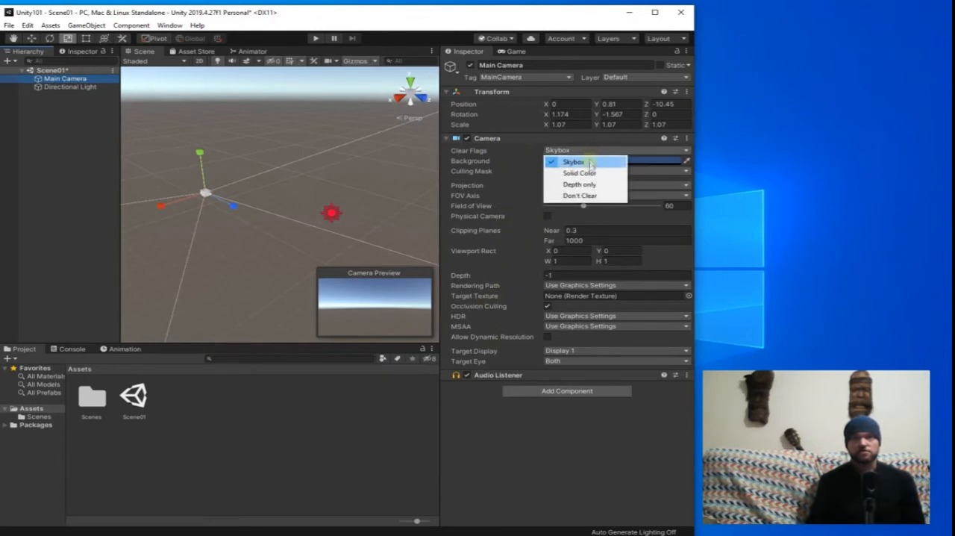
{"action": "left_click", "coordinate": [586, 173]}
{"action": "left_click", "coordinate": [601, 150]}
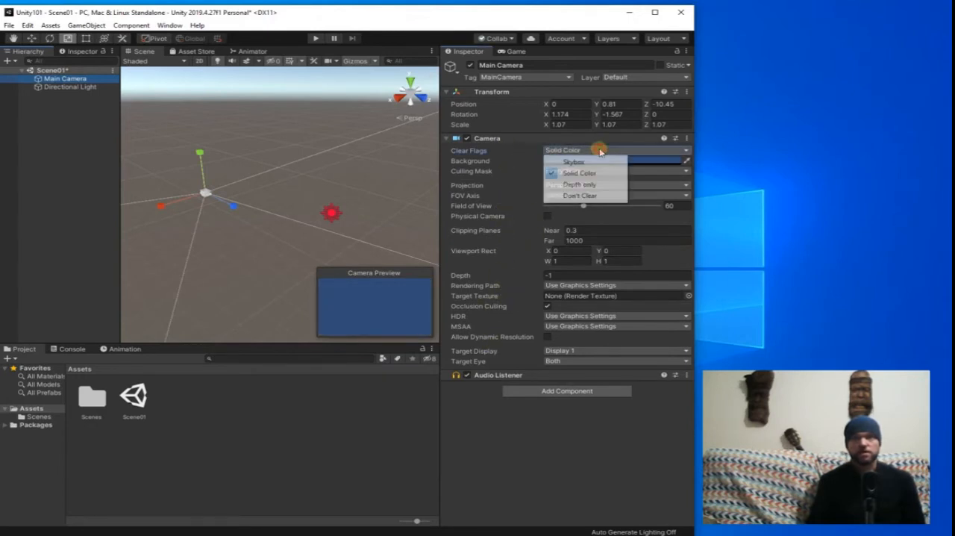
{"action": "left_click", "coordinate": [588, 161]}
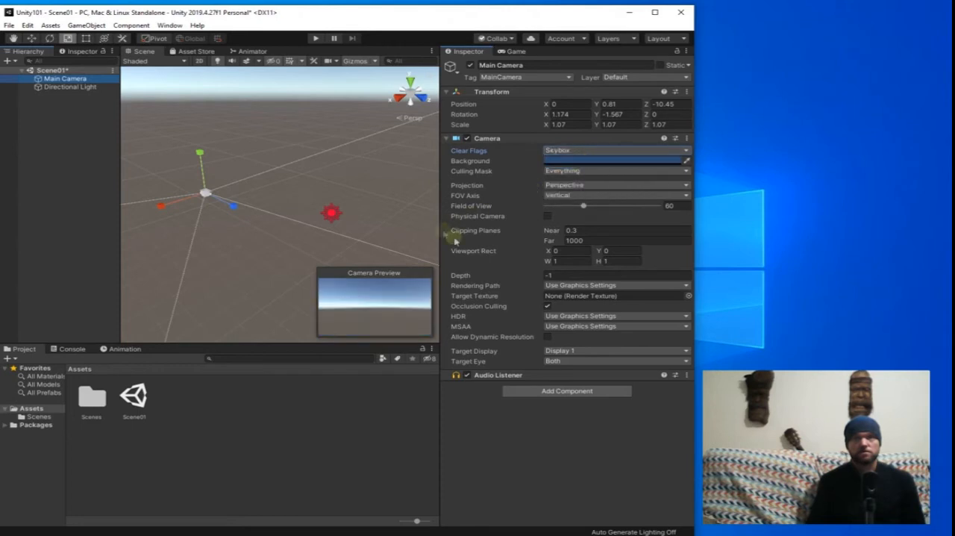
Look over the Directional Light's properties, the game view, the Asset Store and the Animator.
{"action": "left_click", "coordinate": [68, 87]}
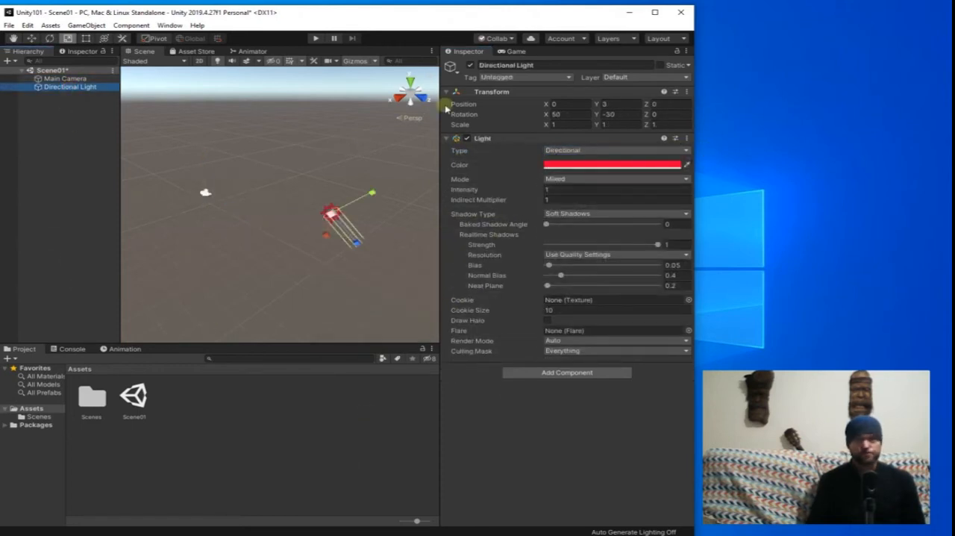
{"action": "left_click", "coordinate": [514, 51]}
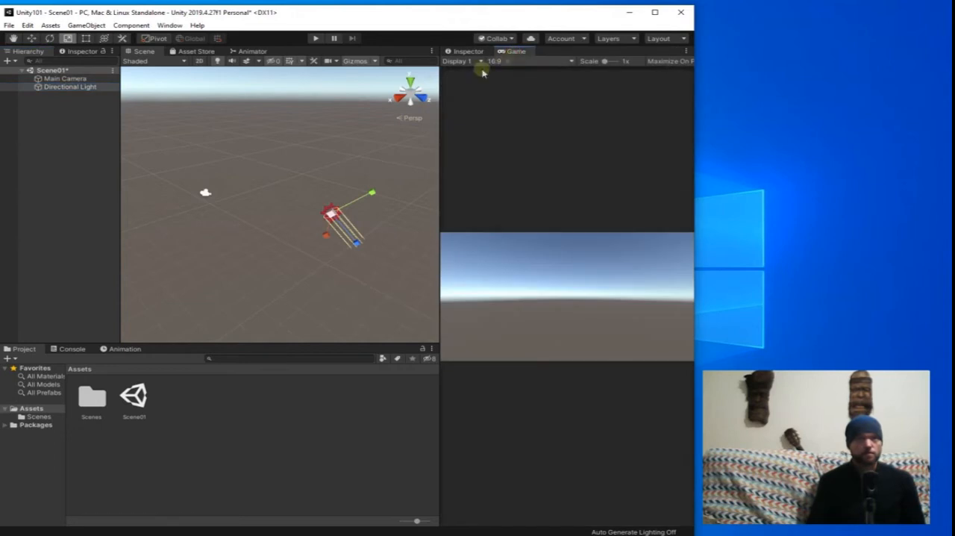
{"action": "left_click", "coordinate": [185, 53]}
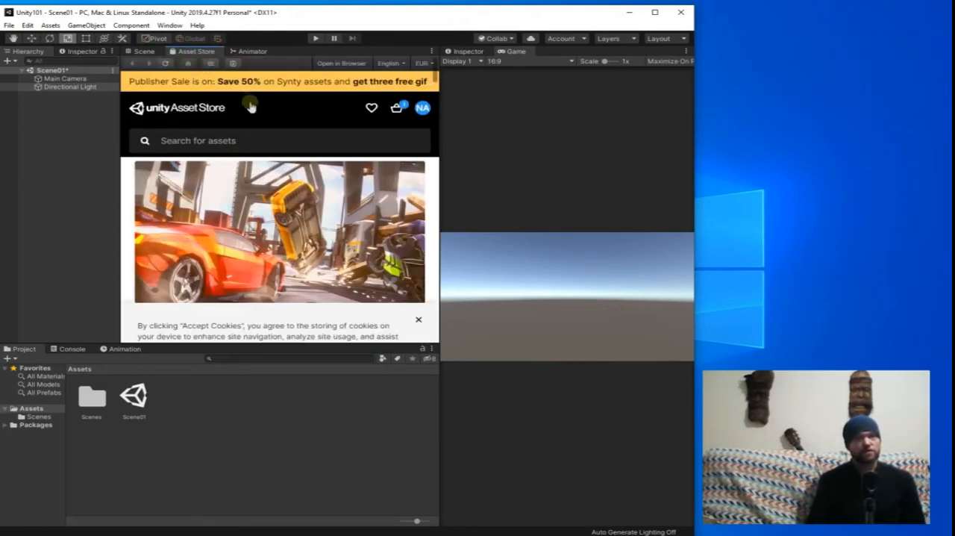
{"action": "left_click", "coordinate": [251, 52]}
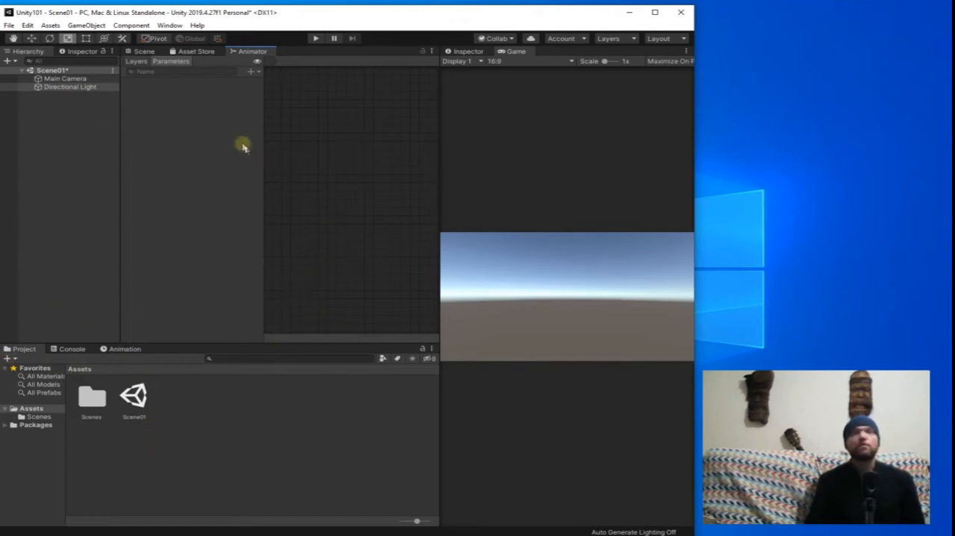
Examine the Collab, Services, Account, Layers and Layout options without changing any of them.
{"action": "left_click", "coordinate": [509, 39]}
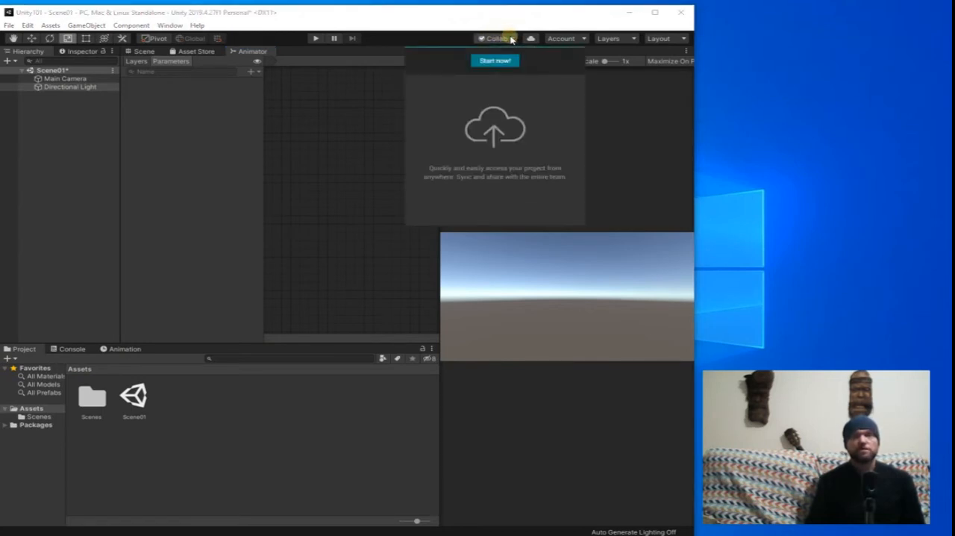
{"action": "left_click", "coordinate": [512, 39]}
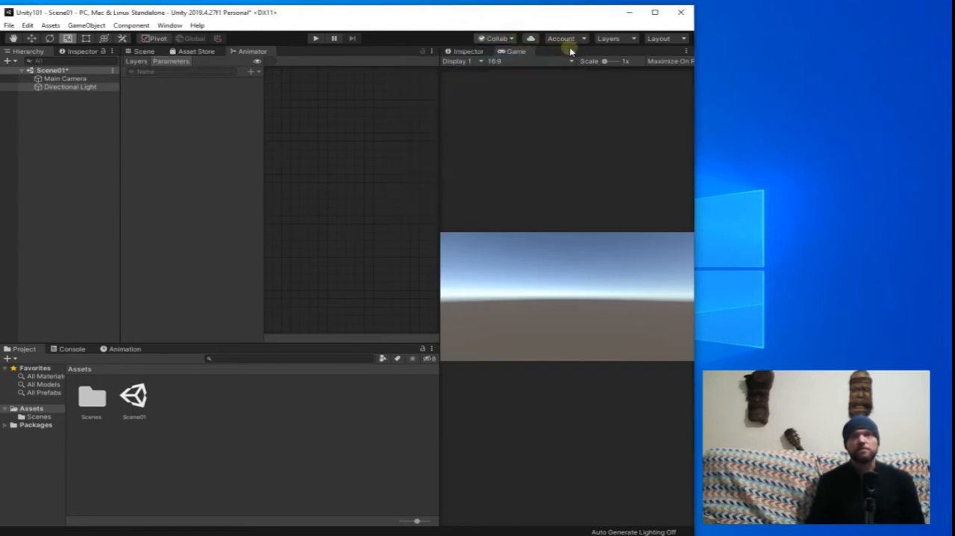
{"action": "left_click", "coordinate": [530, 39]}
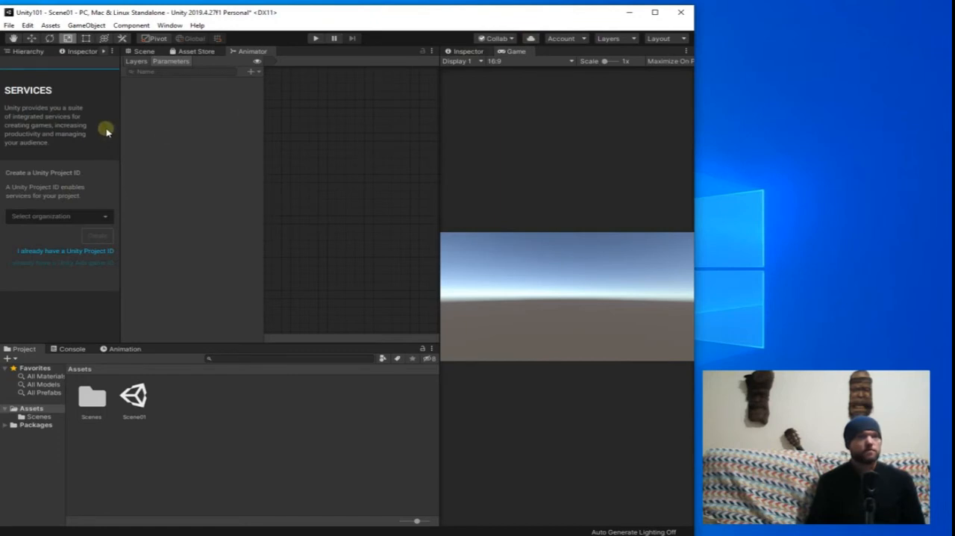
{"action": "left_click_drag", "start_coordinate": [120, 117], "coordinate": [167, 117]}
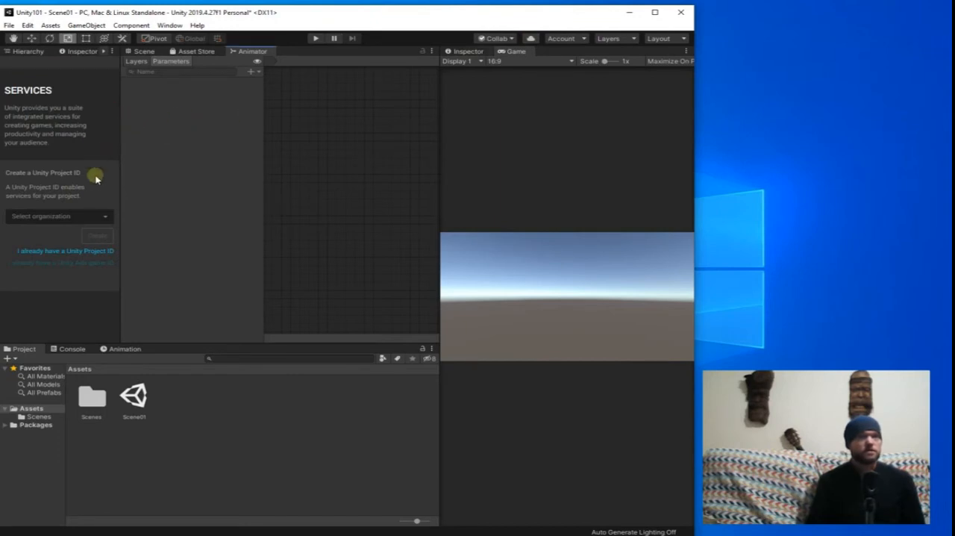
{"action": "left_click", "coordinate": [584, 39]}
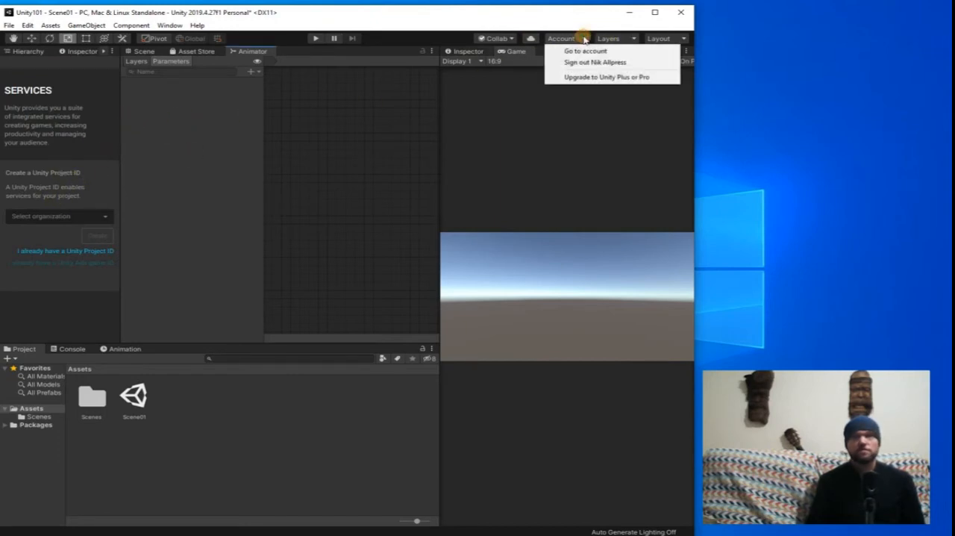
{"action": "left_click", "coordinate": [585, 39]}
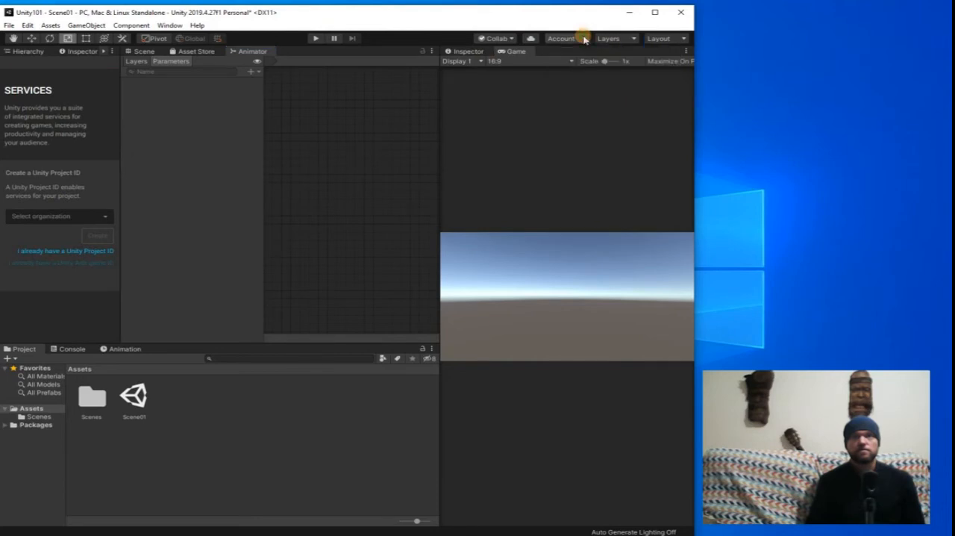
{"action": "left_click", "coordinate": [632, 38]}
{"action": "left_click", "coordinate": [632, 39]}
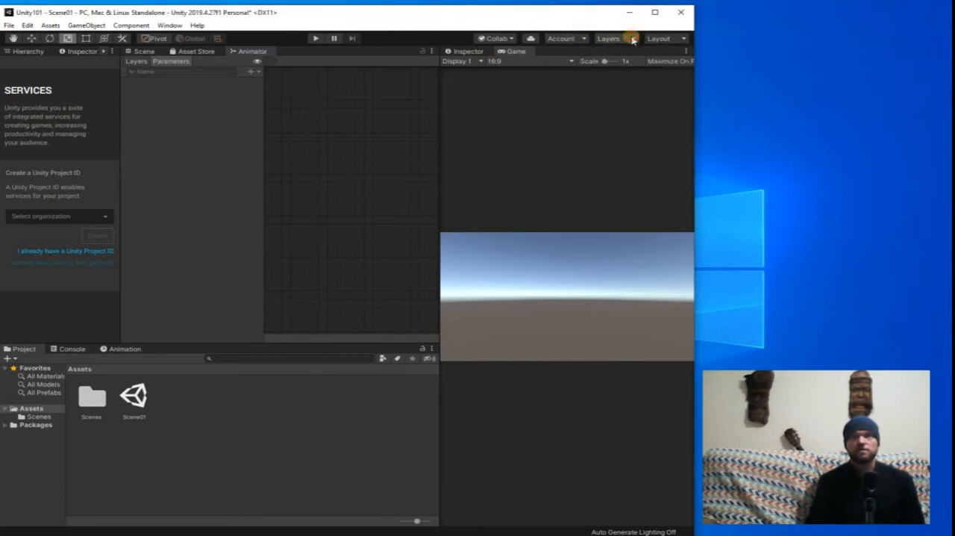
{"action": "left_click", "coordinate": [682, 39]}
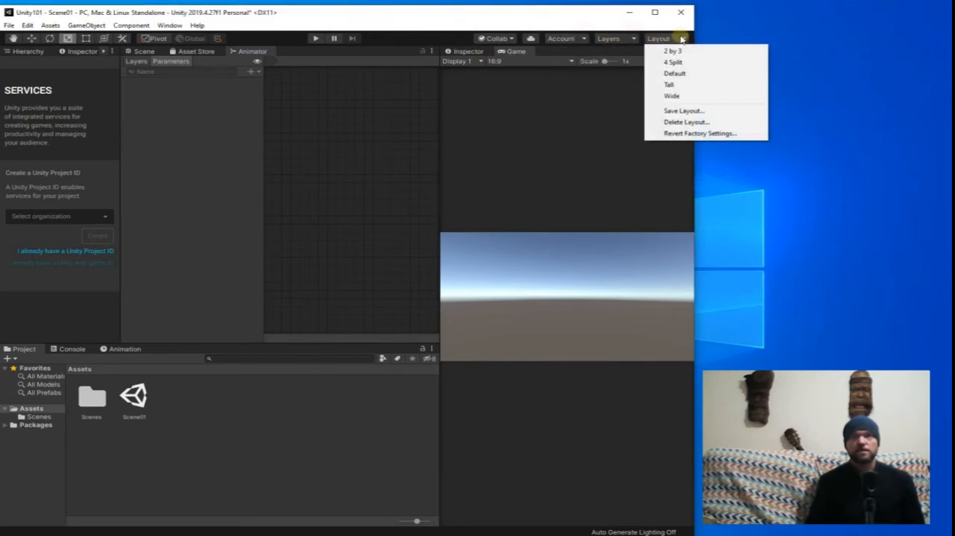
{"action": "left_click", "coordinate": [549, 18]}
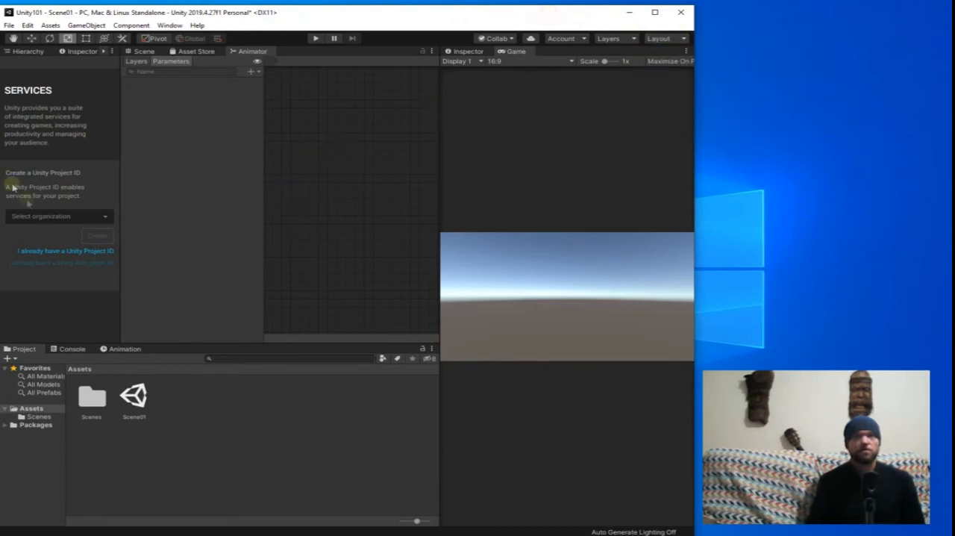
Bring back the object hierarchy and check the contents of the project's Scenes and Assets folders.
{"action": "left_click", "coordinate": [30, 51]}
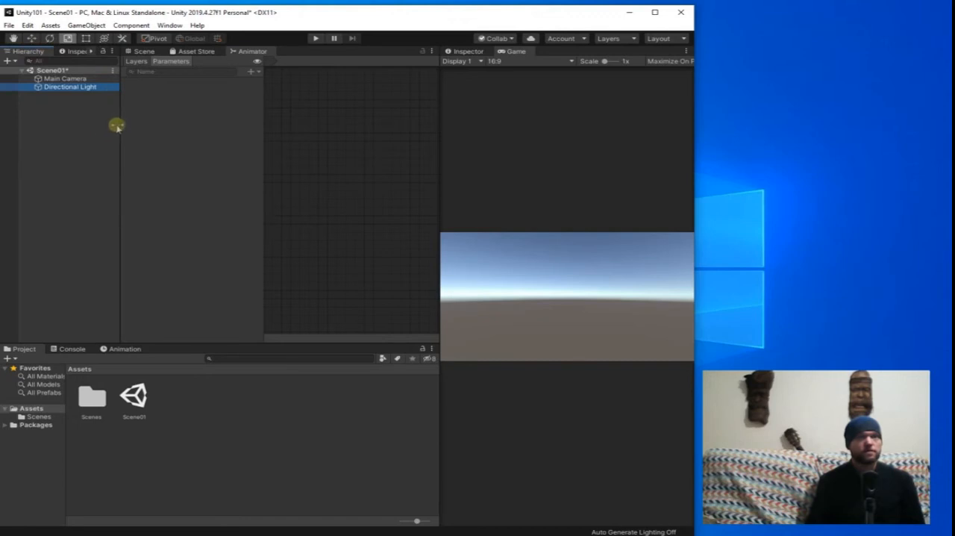
{"action": "left_click", "coordinate": [32, 361]}
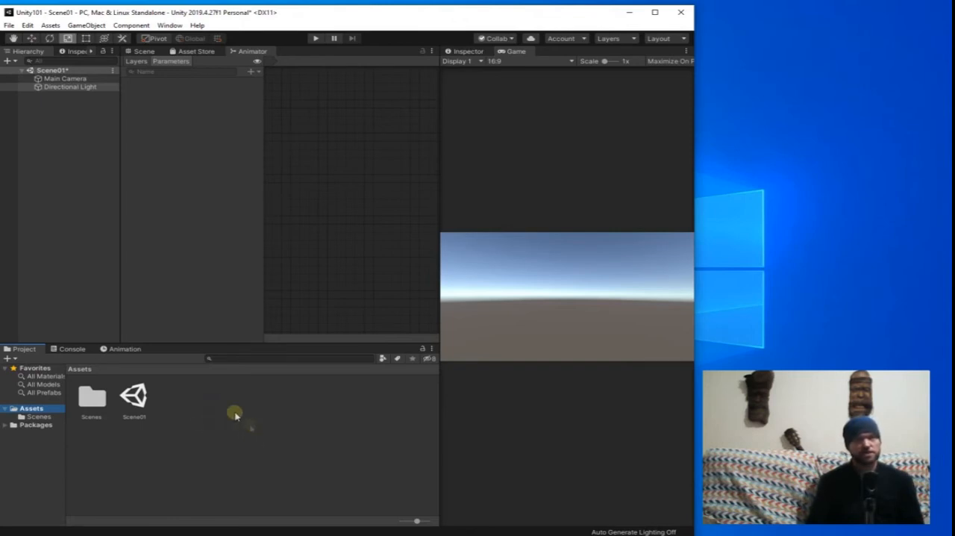
{"action": "left_click", "coordinate": [35, 417]}
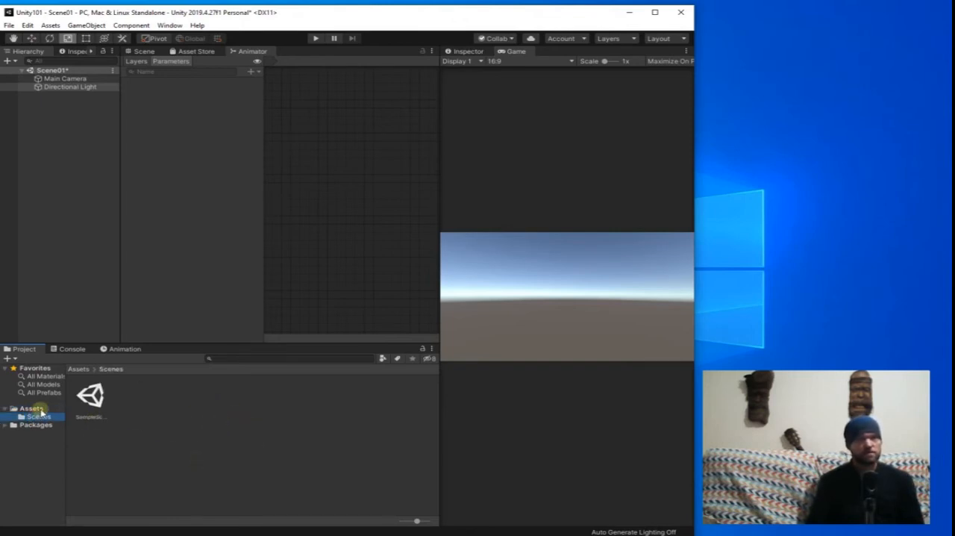
{"action": "left_click", "coordinate": [34, 409]}
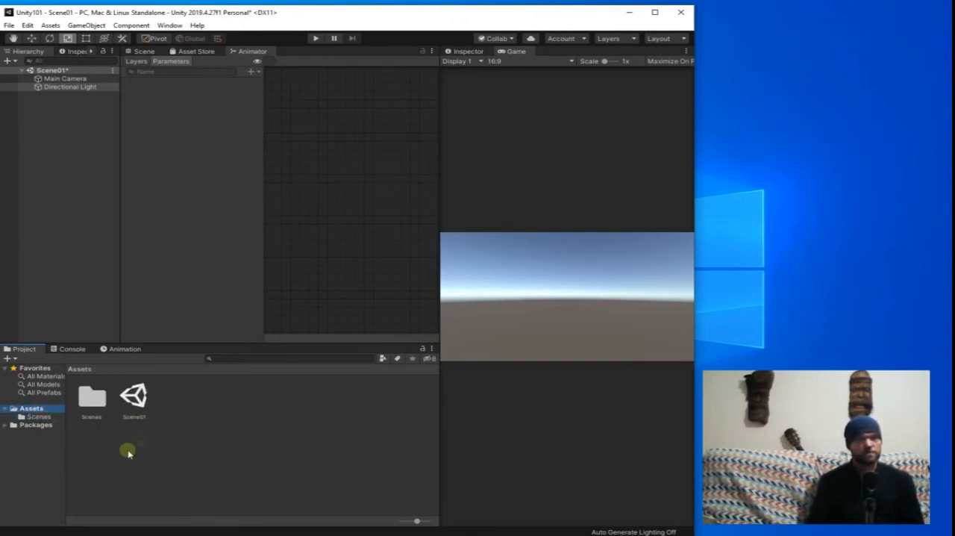
Import DopChopHop.mp3 and pic.png from the Desktop's temp folder into the project's Assets folder.
{"action": "right_click", "coordinate": [198, 417]}
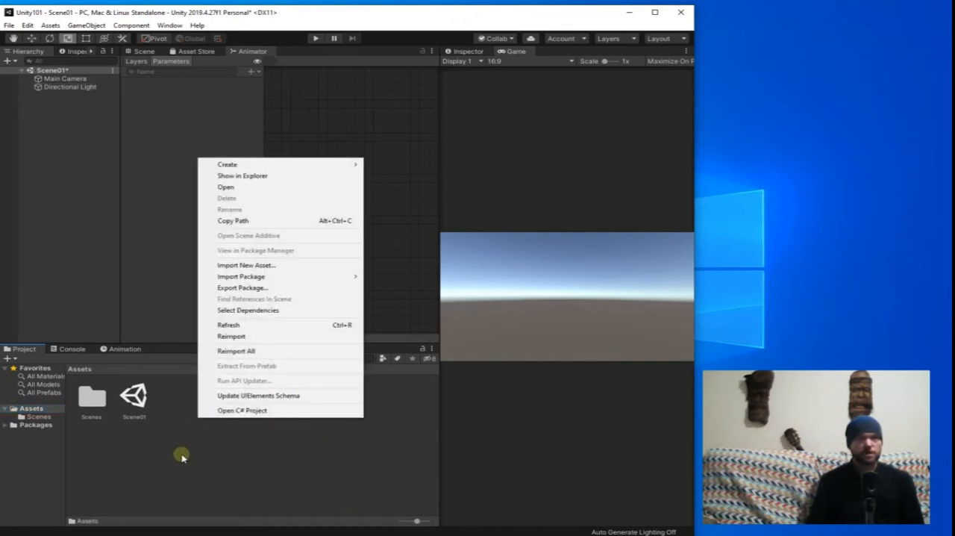
{"action": "left_click", "coordinate": [270, 266]}
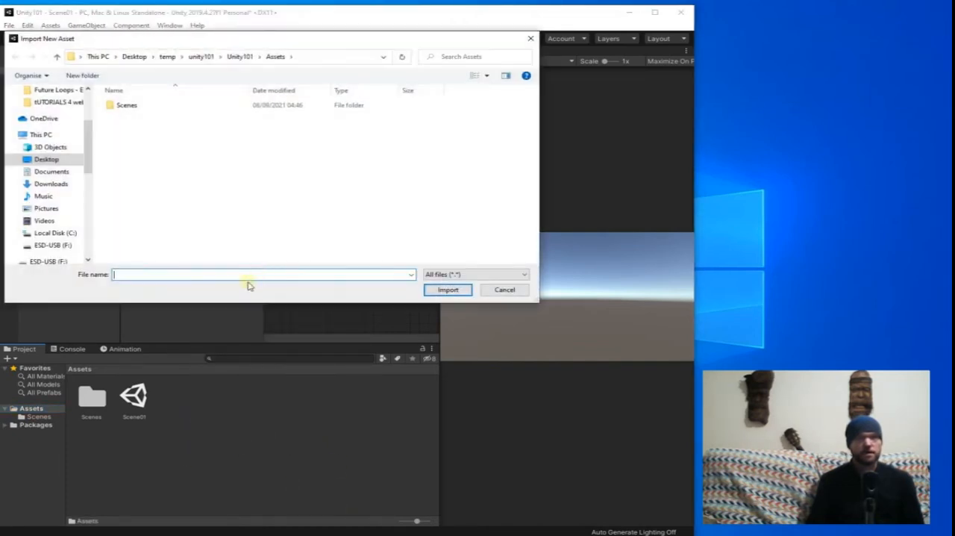
{"action": "left_click", "coordinate": [169, 57]}
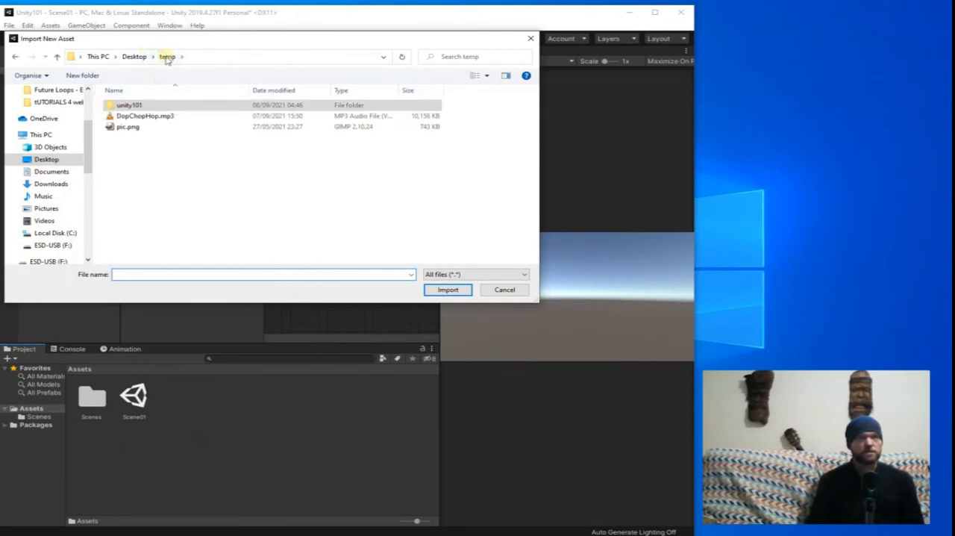
{"action": "left_click", "coordinate": [158, 117]}
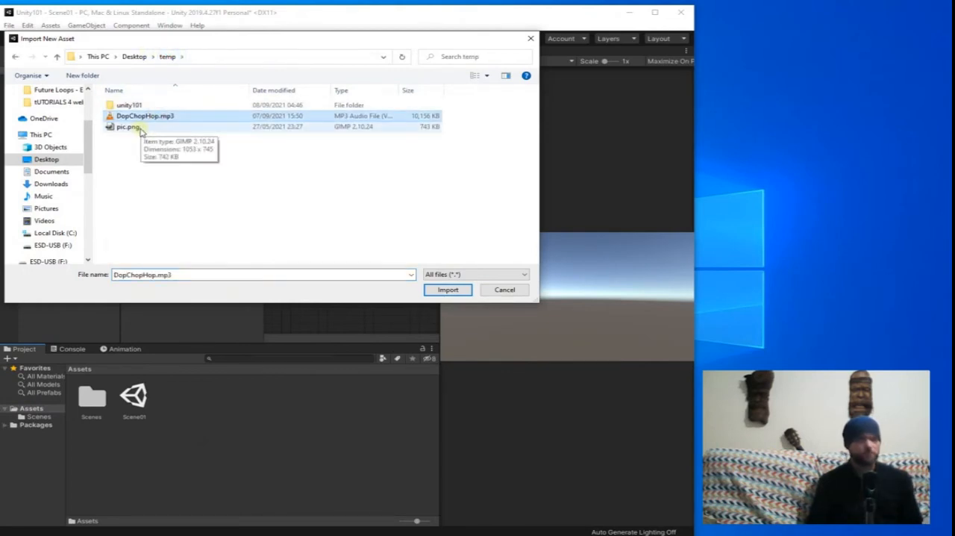
{"action": "left_click", "coordinate": [128, 127], "text": "ctrl"}
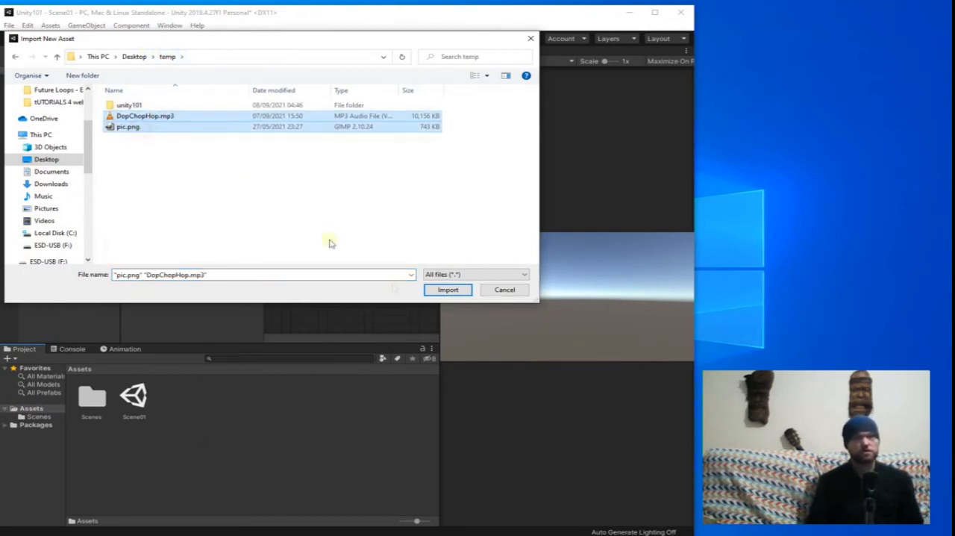
{"action": "left_click", "coordinate": [446, 290]}
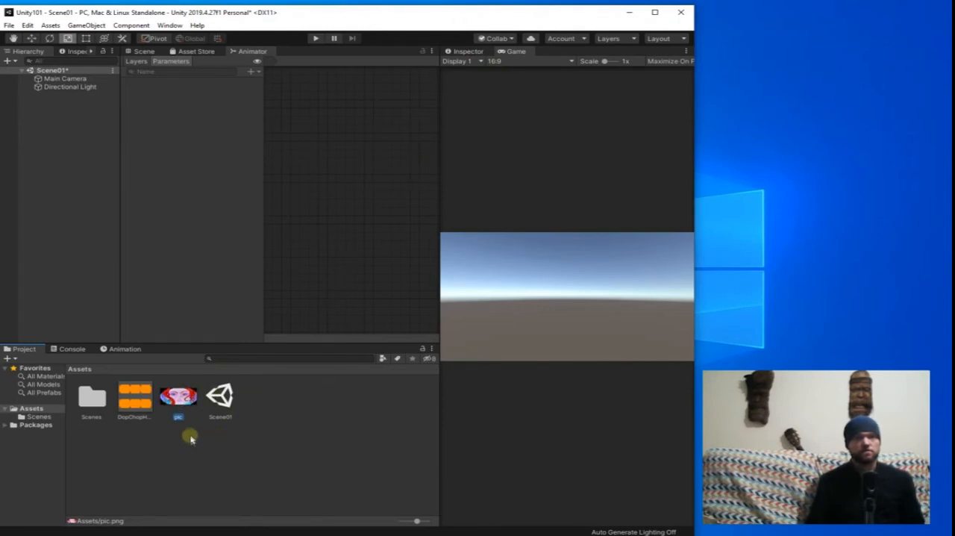
Set the pic image's texture type to Sprite (2D and UI), apply the import settings and show the scene view.
{"action": "left_click", "coordinate": [480, 51]}
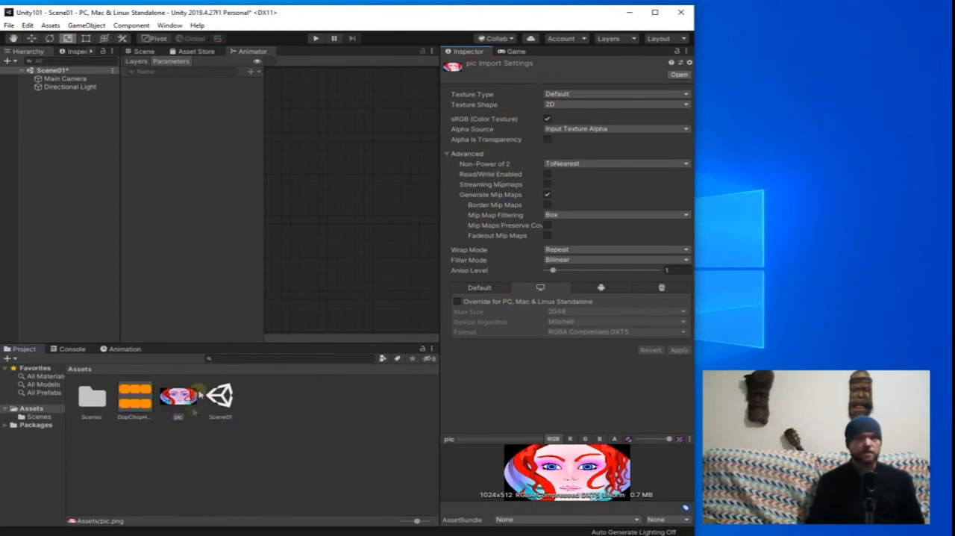
{"action": "left_click", "coordinate": [576, 94]}
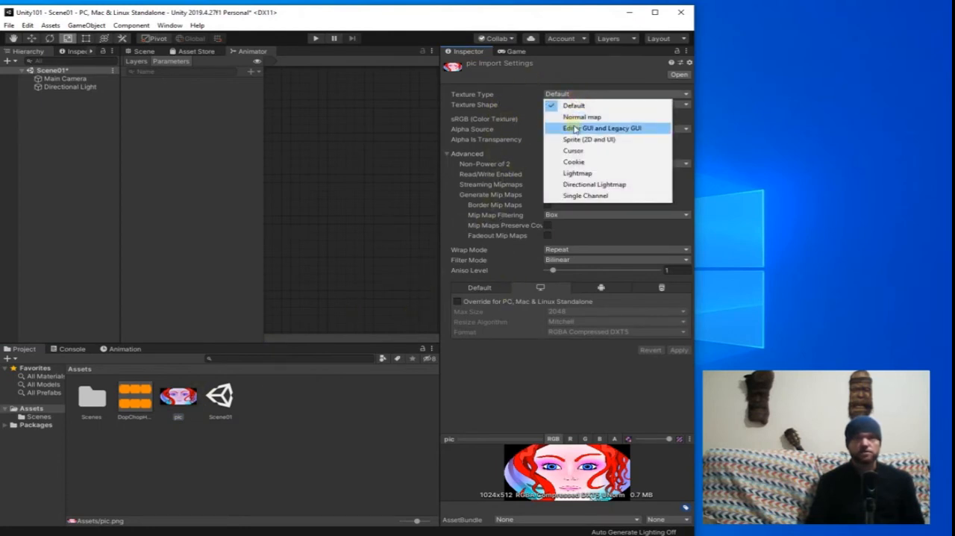
{"action": "left_click", "coordinate": [572, 139]}
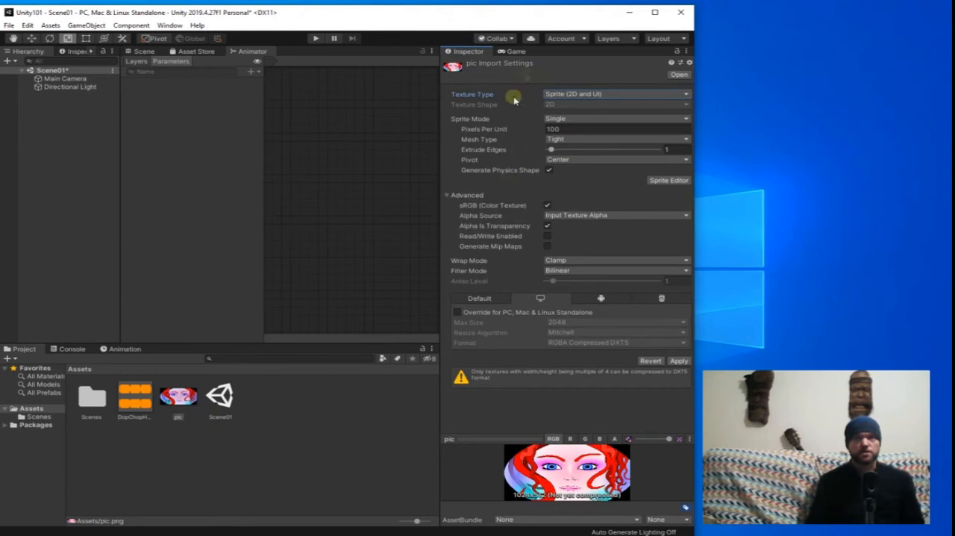
{"action": "left_click", "coordinate": [149, 52]}
{"action": "scroll", "coordinate": [300, 242], "scroll_direction": "up", "scroll_amount": 3}
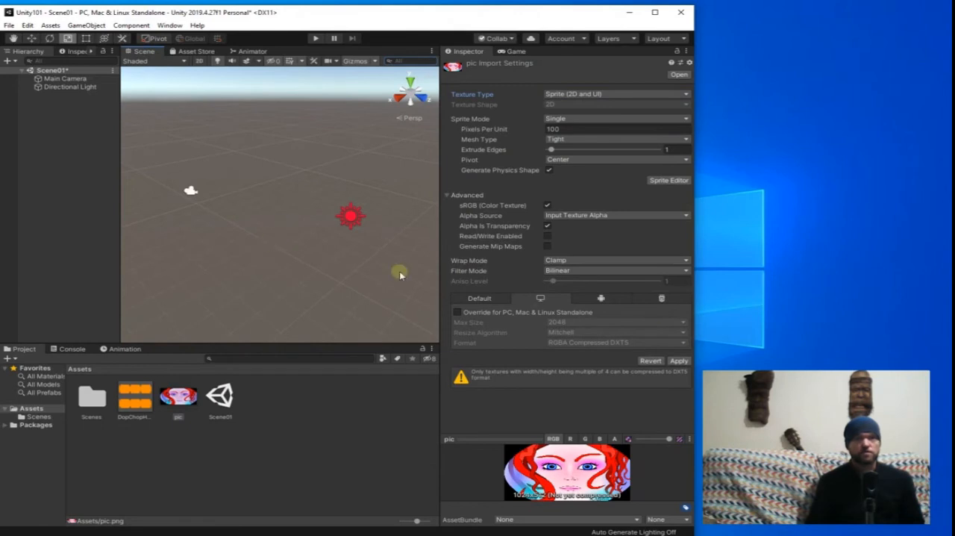
{"action": "left_click", "coordinate": [678, 361]}
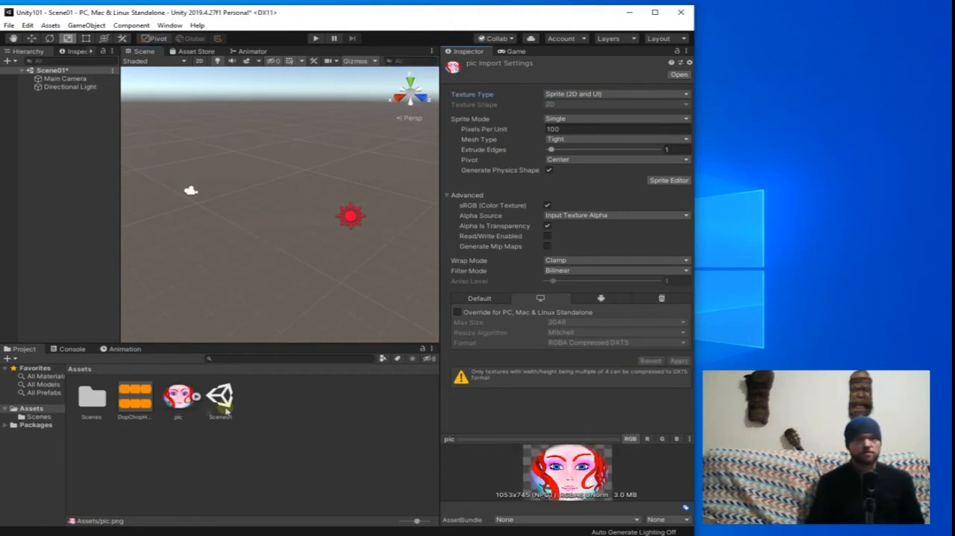
Place the pic sprite from the Assets folder into the scene and show the game view.
{"action": "left_click_drag", "start_coordinate": [176, 406], "coordinate": [295, 224]}
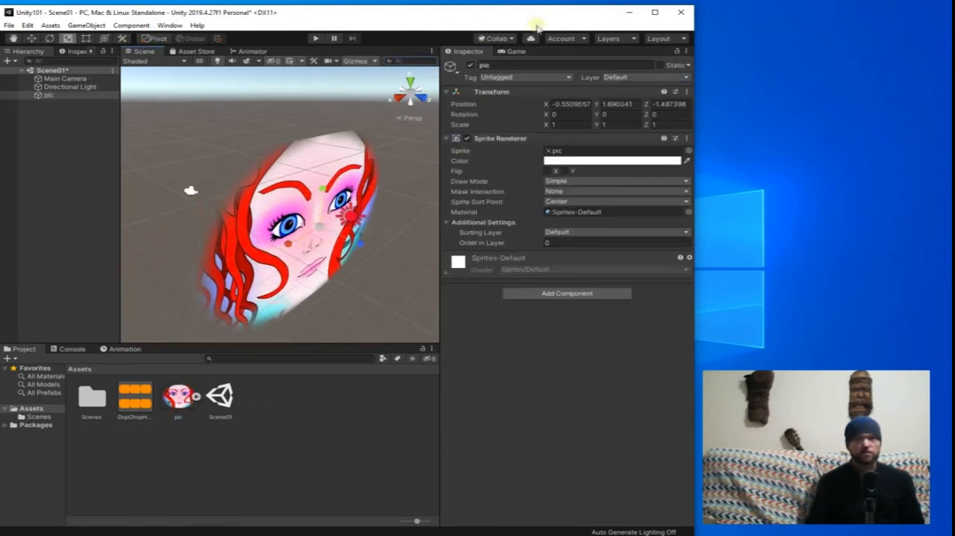
{"action": "left_click", "coordinate": [516, 52]}
{"action": "left_click", "coordinate": [301, 244]}
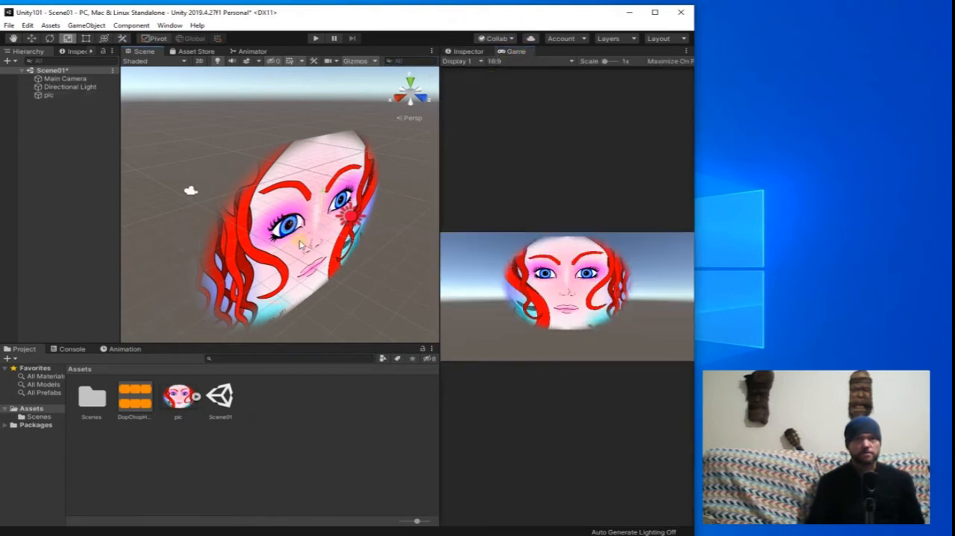
Adjust the pic sprite freehand with the transform tools to about X 0.32, Y 0.46 and a uniform scale of about 1.02.
{"action": "left_click", "coordinate": [313, 223]}
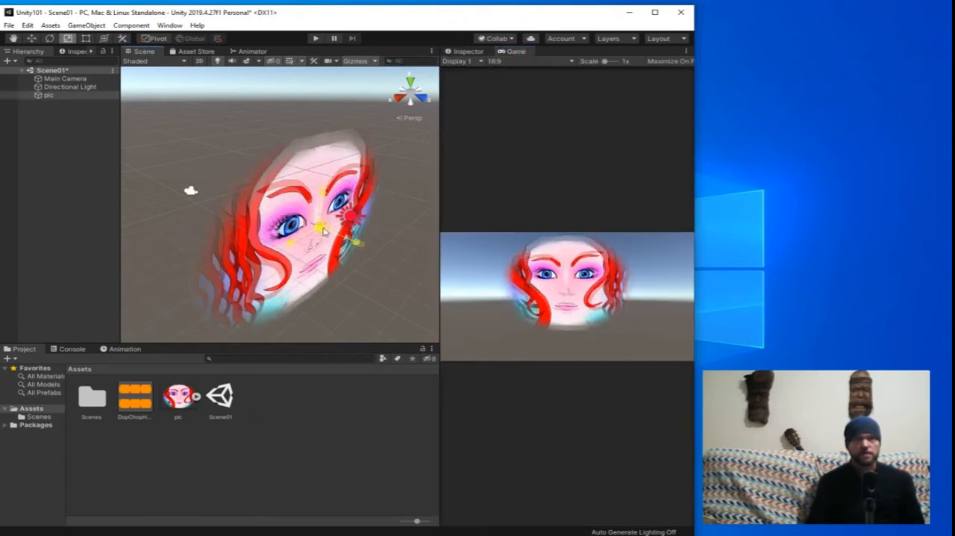
{"action": "key", "text": "w"}
{"action": "key", "text": "e"}
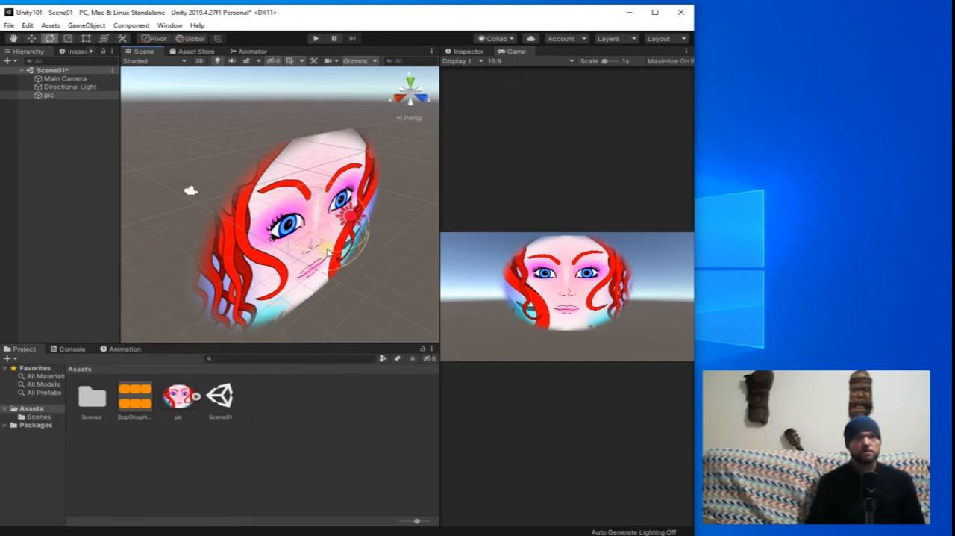
{"action": "left_click_drag", "start_coordinate": [327, 255], "coordinate": [288, 278]}
{"action": "key", "text": "w"}
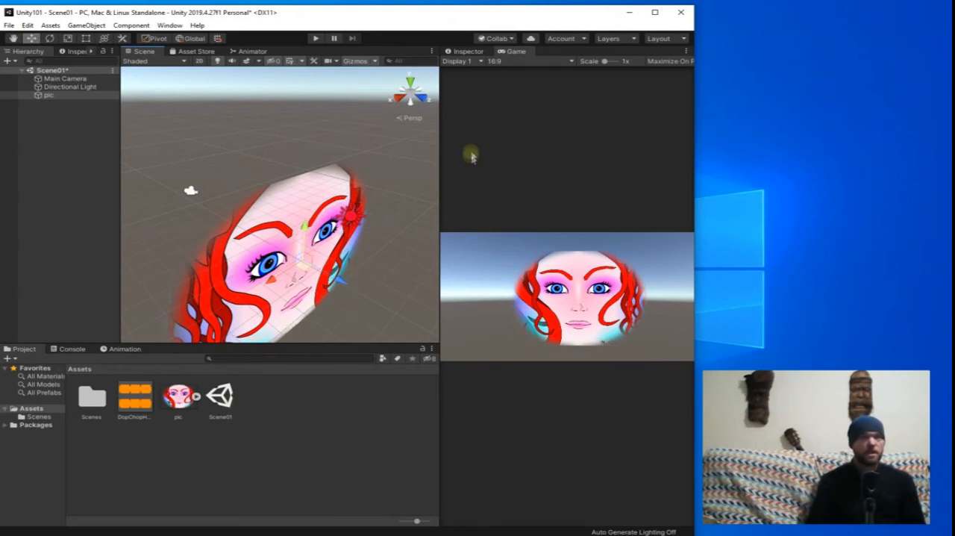
Examine the import settings of the DopChopHop audio file and the pic image.
{"action": "left_click", "coordinate": [466, 52]}
{"action": "left_click", "coordinate": [139, 400]}
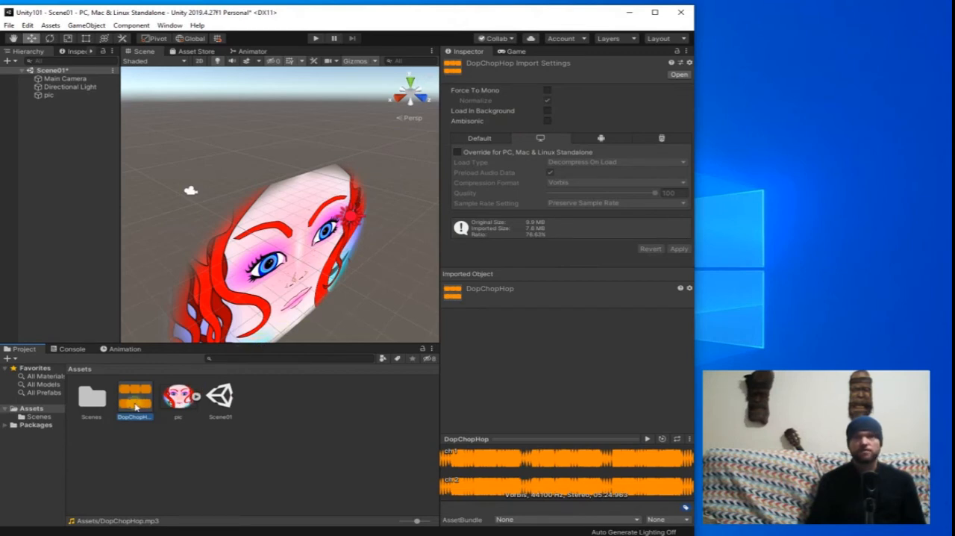
{"action": "left_click", "coordinate": [179, 403]}
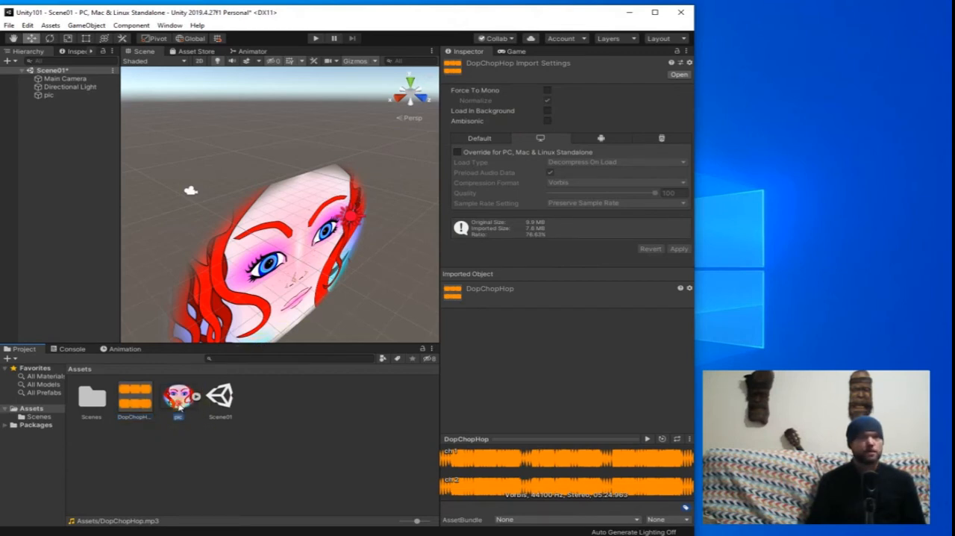
Add DopChopHop as an audio source on the scene's pic object, with volume about 0.12 and looping enabled.
{"action": "left_click", "coordinate": [66, 97]}
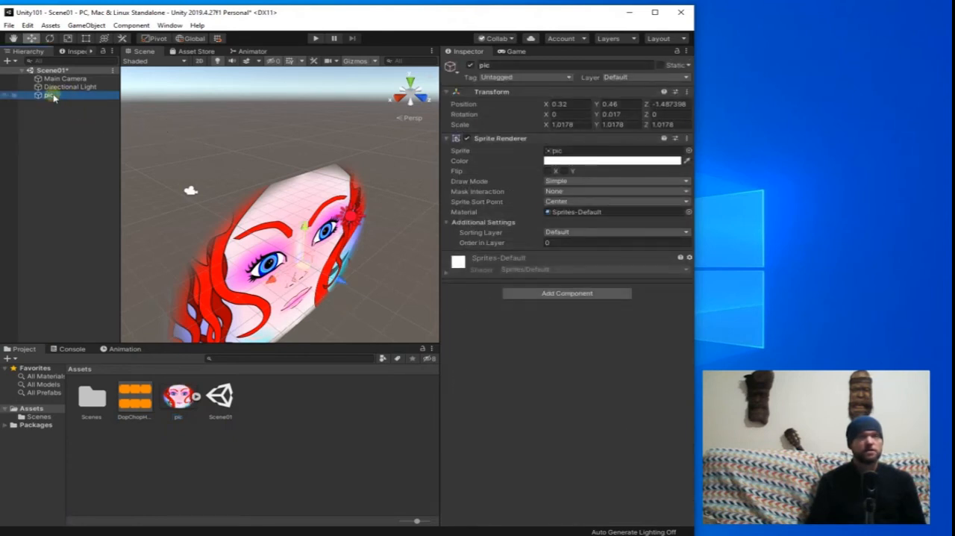
{"action": "left_click_drag", "start_coordinate": [135, 409], "coordinate": [515, 337]}
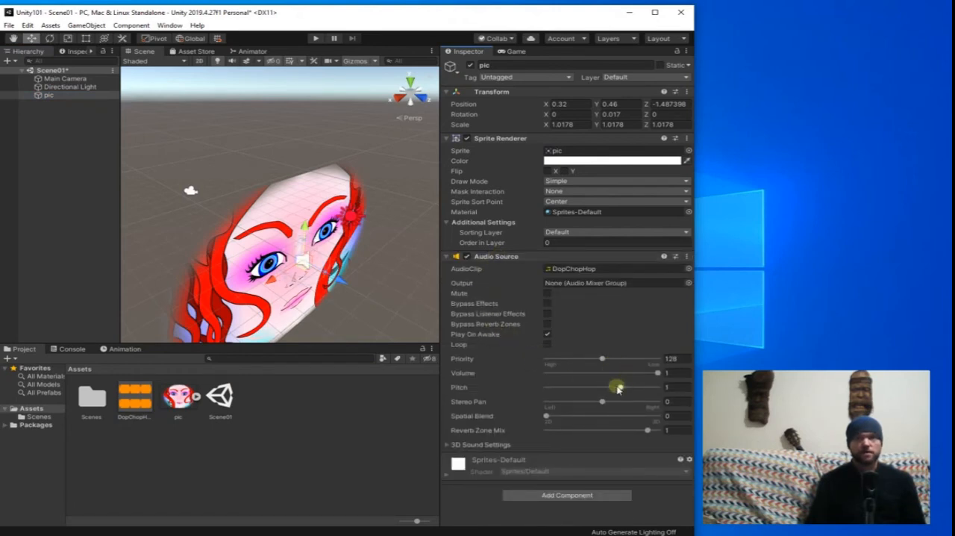
{"action": "left_click_drag", "start_coordinate": [651, 375], "coordinate": [553, 382]}
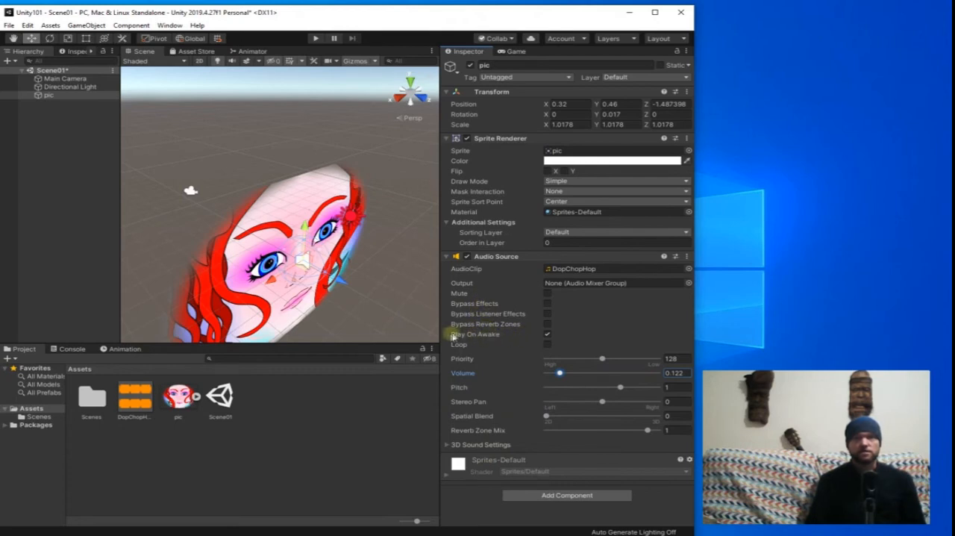
{"action": "left_click", "coordinate": [548, 344]}
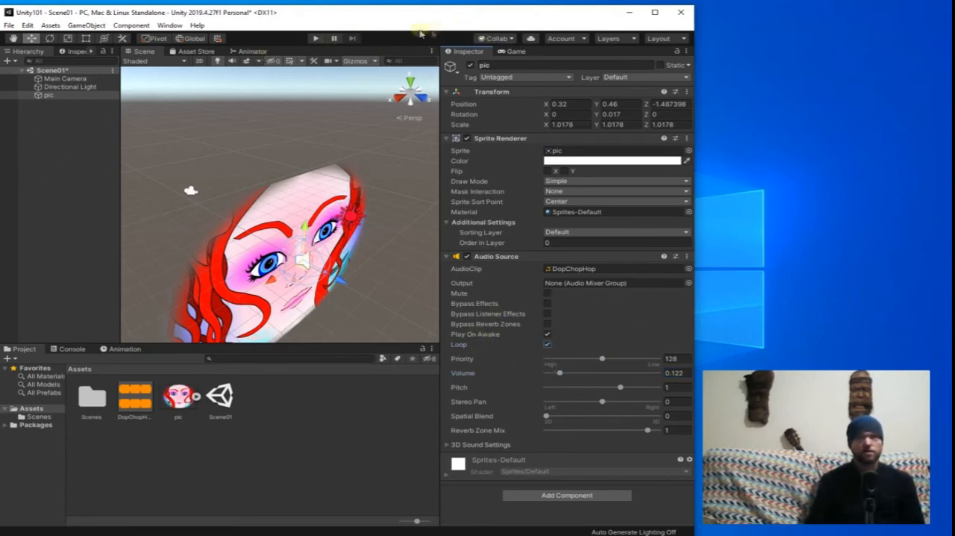
Play the scene to test the audio, stop it and check the console.
{"action": "left_click", "coordinate": [316, 39]}
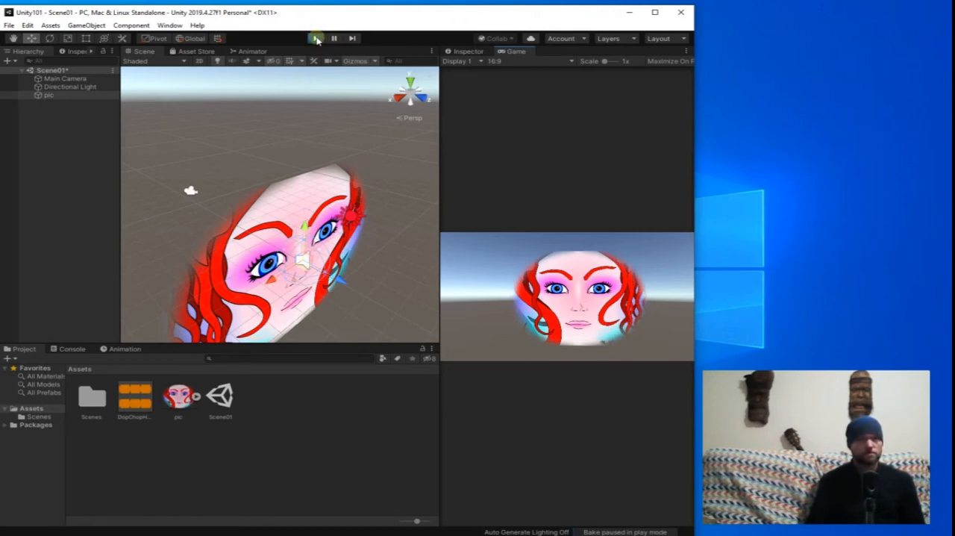
{"action": "left_click", "coordinate": [316, 38]}
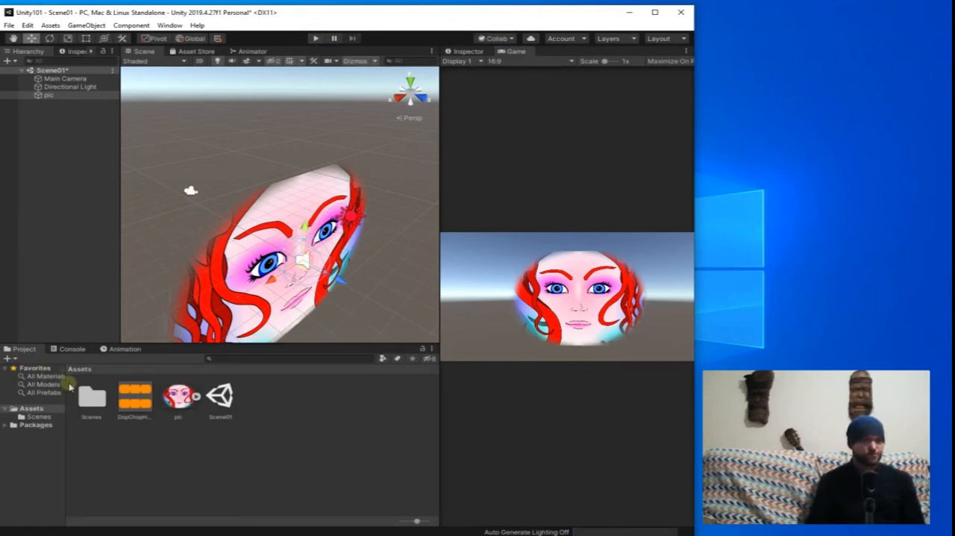
{"action": "left_click", "coordinate": [69, 349]}
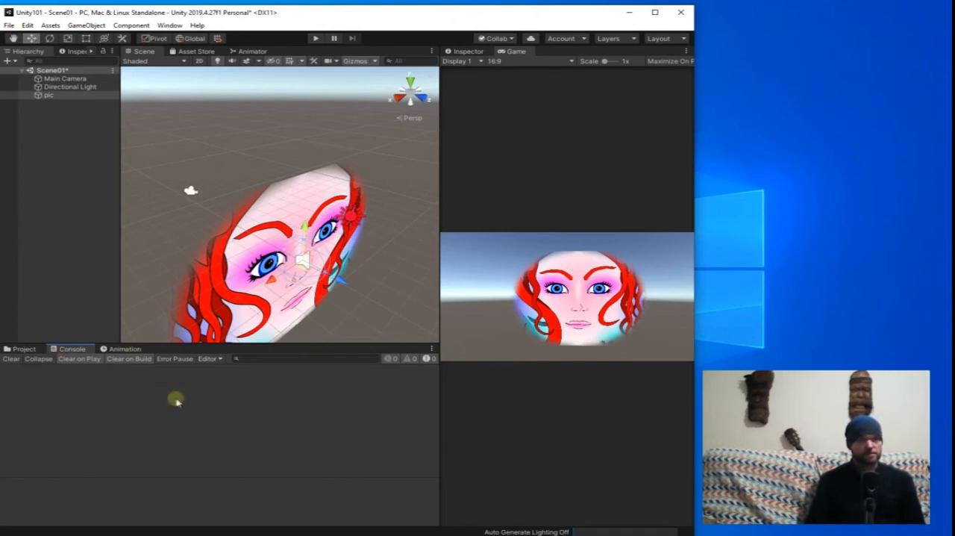
Nudge the pic sprite slightly upward and create an animation clip for it, saved as New Animation.anim in the Assets folder.
{"action": "left_click", "coordinate": [124, 349]}
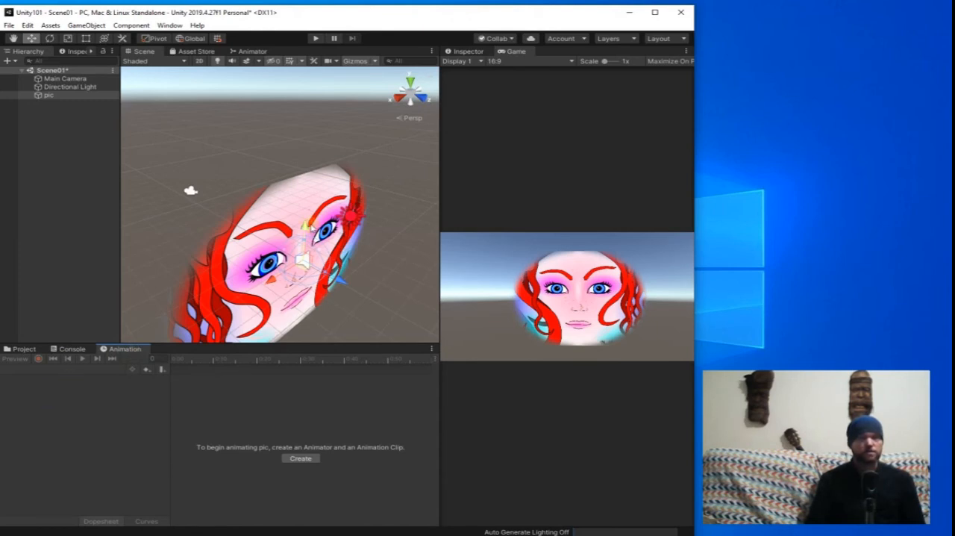
{"action": "left_click_drag", "start_coordinate": [304, 228], "coordinate": [305, 223]}
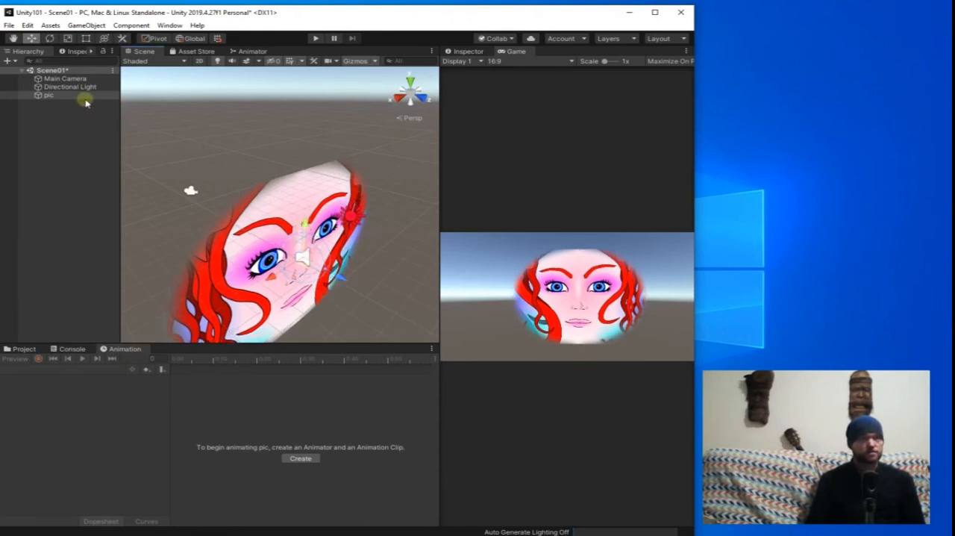
{"action": "left_click", "coordinate": [300, 457]}
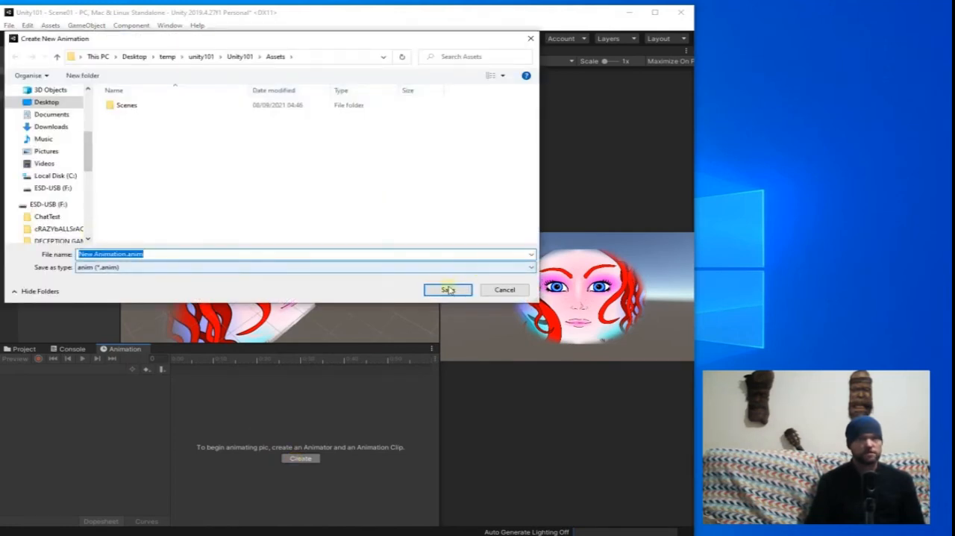
{"action": "left_click", "coordinate": [448, 289]}
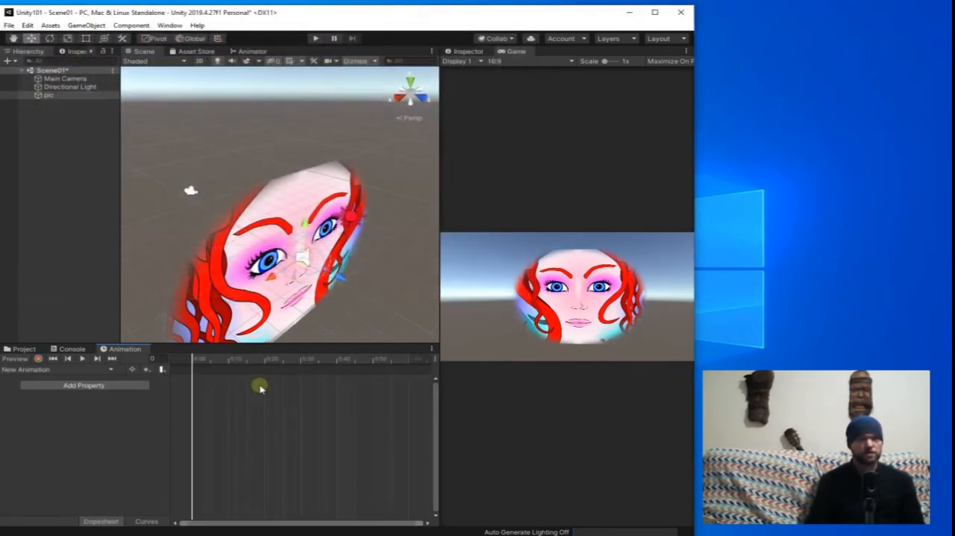
Record starting keyframes at frame 0 by moving pic up to Y 0.85 and rotating it about 1.6 degrees around Y.
{"action": "left_click", "coordinate": [38, 358]}
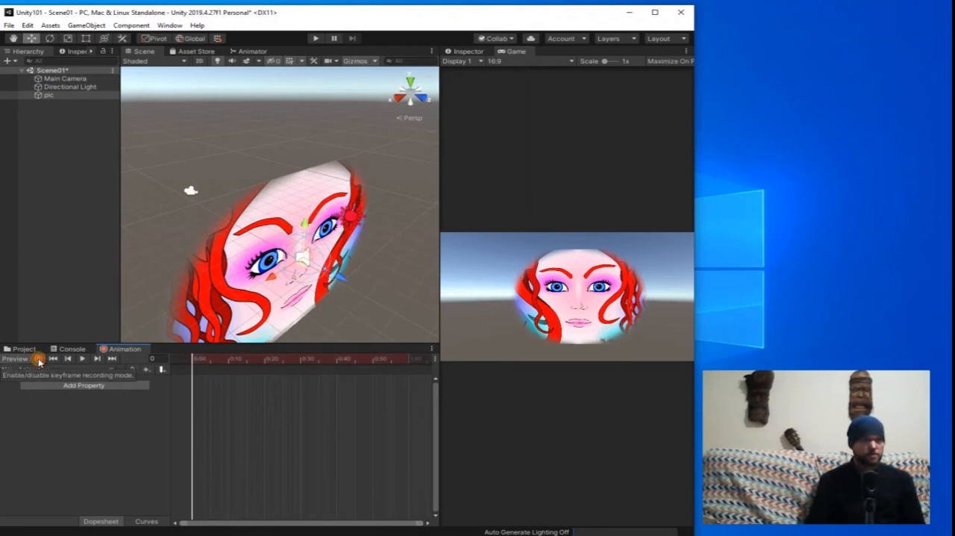
{"action": "left_click_drag", "start_coordinate": [304, 225], "coordinate": [306, 231]}
{"action": "key", "text": "e"}
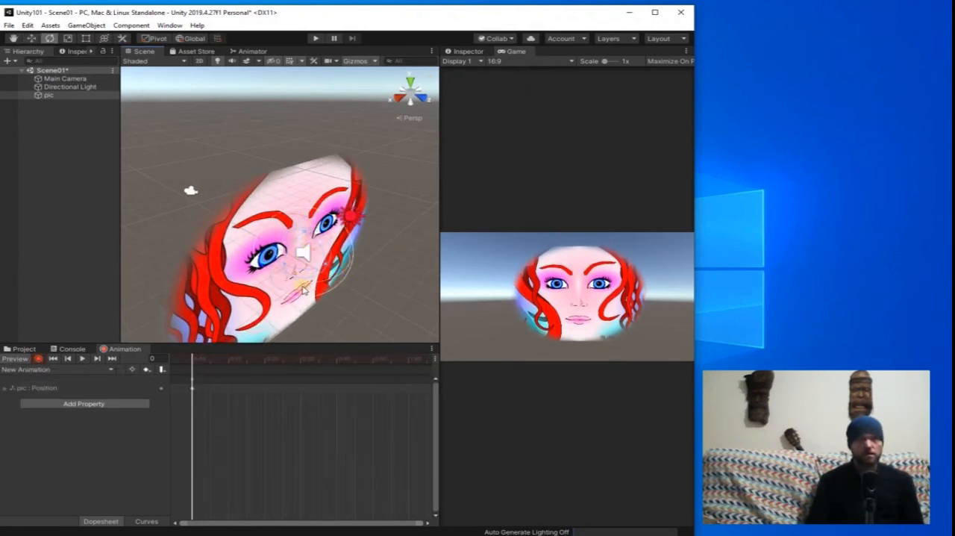
{"action": "mouse_move", "coordinate": [305, 287]}
{"action": "left_mouse_down"}
{"action": "mouse_move", "coordinate": [289, 282]}
{"action": "mouse_move", "coordinate": [303, 286]}
{"action": "left_mouse_up"}
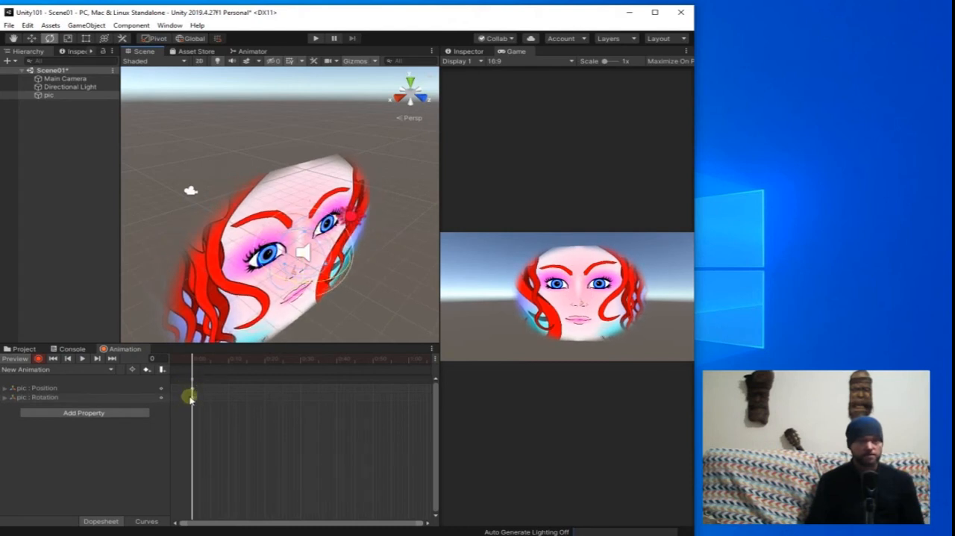
Record a sprite color keyframe at frame 0 with the near-white color FFFEFE.
{"action": "left_click", "coordinate": [473, 51]}
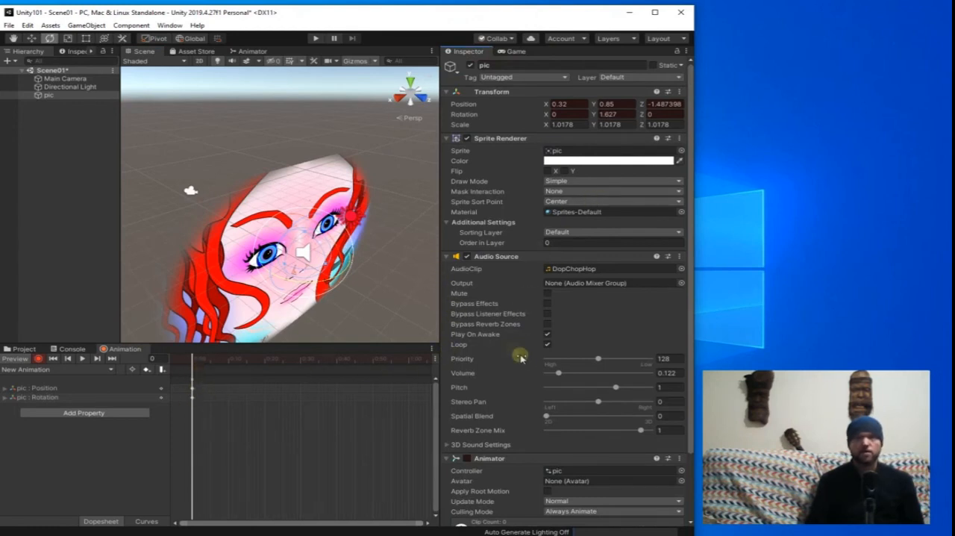
{"action": "left_click", "coordinate": [573, 161]}
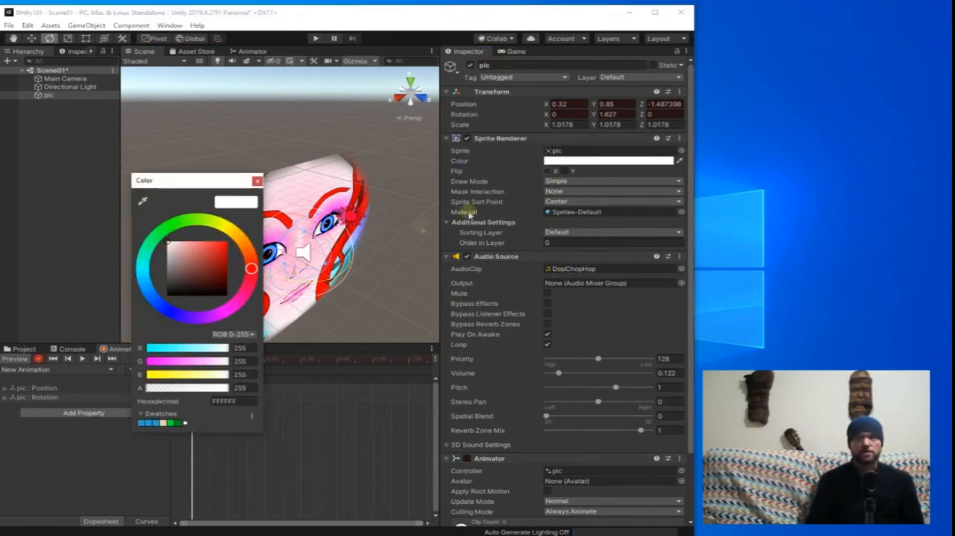
{"action": "left_click_drag", "start_coordinate": [204, 249], "coordinate": [167, 241]}
{"action": "left_click", "coordinate": [257, 181]}
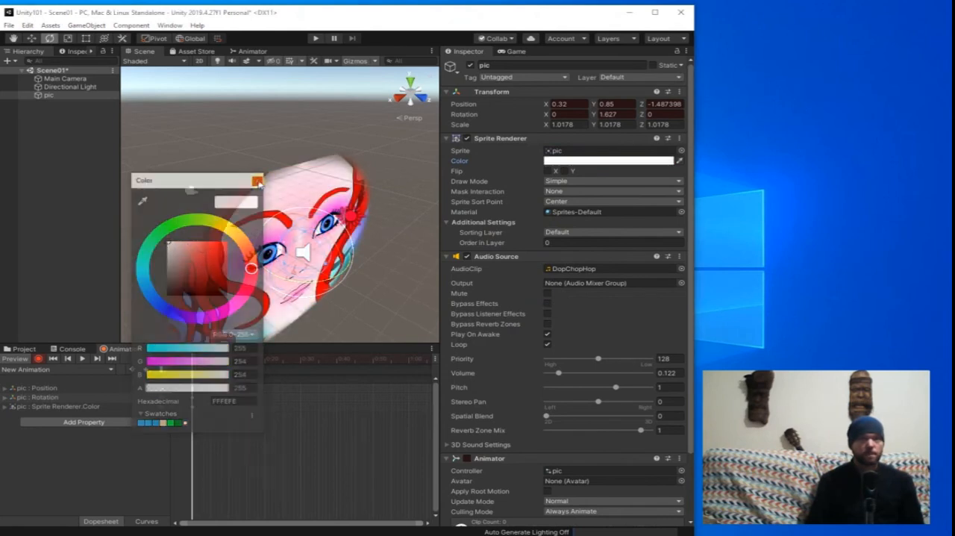
Copy the starting position, rotation and color keyframes to frame 239 of the animation.
{"action": "scroll", "coordinate": [267, 411], "scroll_direction": "down", "scroll_amount": 4}
{"action": "left_click_drag", "start_coordinate": [213, 426], "coordinate": [177, 376]}
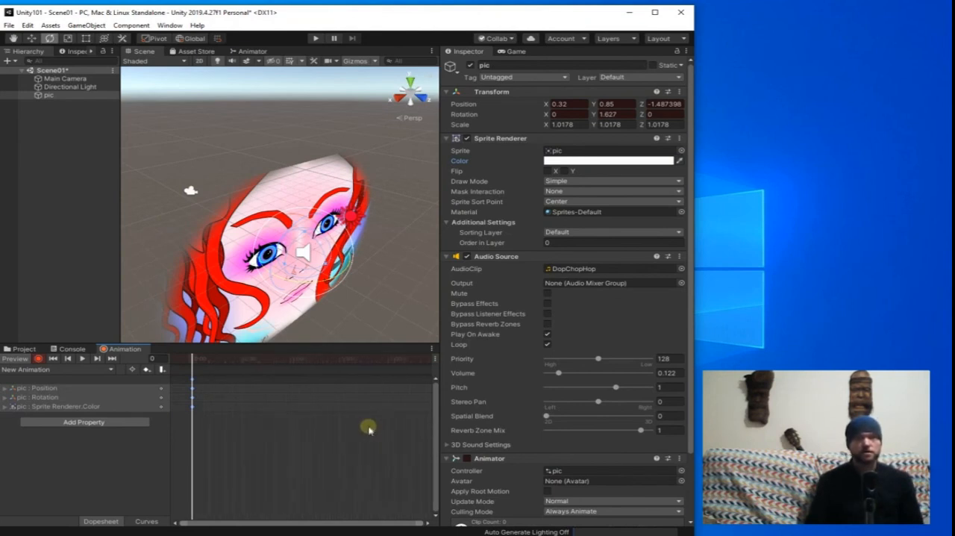
{"action": "left_click", "coordinate": [397, 359]}
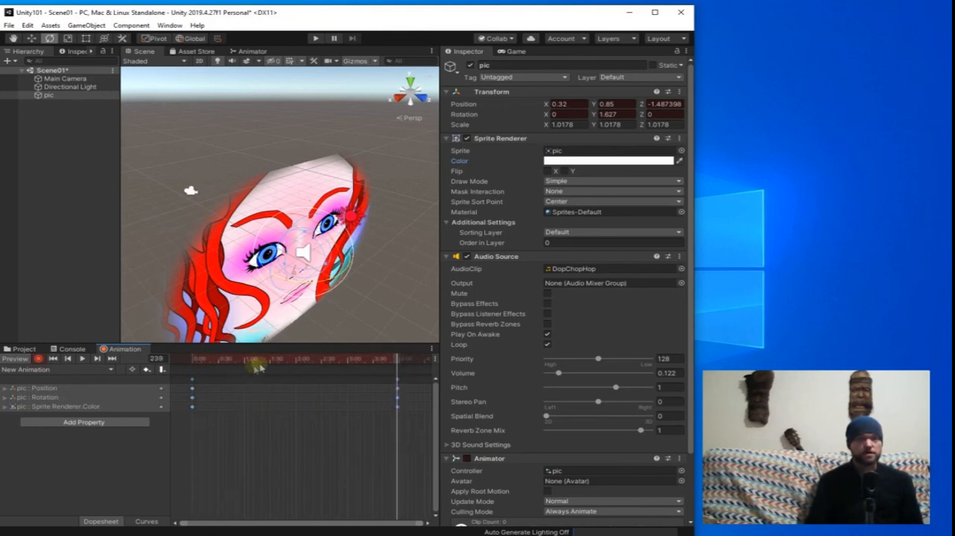
At frame 121, rotate pic to about -173 degrees around Y and set its sprite color to red E03232.
{"action": "left_click", "coordinate": [296, 361]}
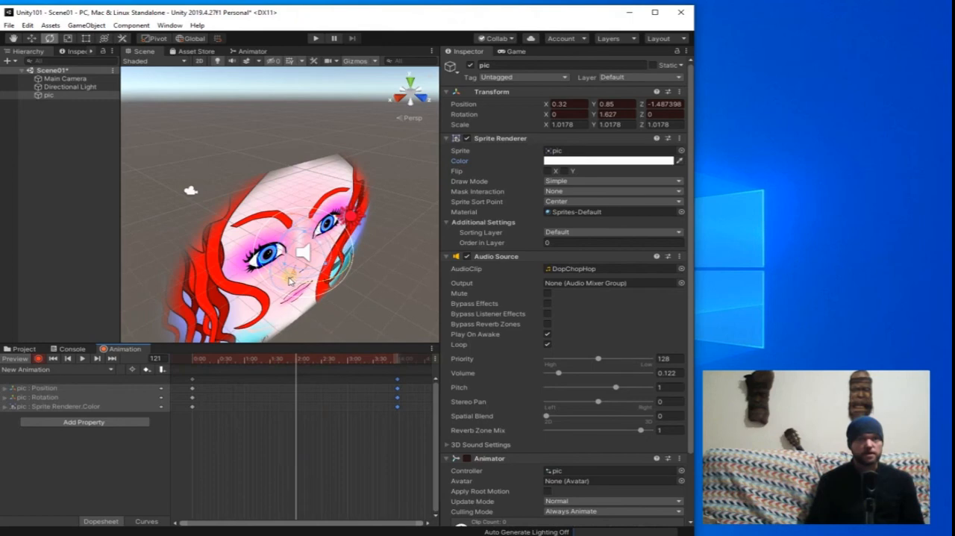
{"action": "left_click_drag", "start_coordinate": [289, 280], "coordinate": [630, 149]}
{"action": "left_click", "coordinate": [604, 160]}
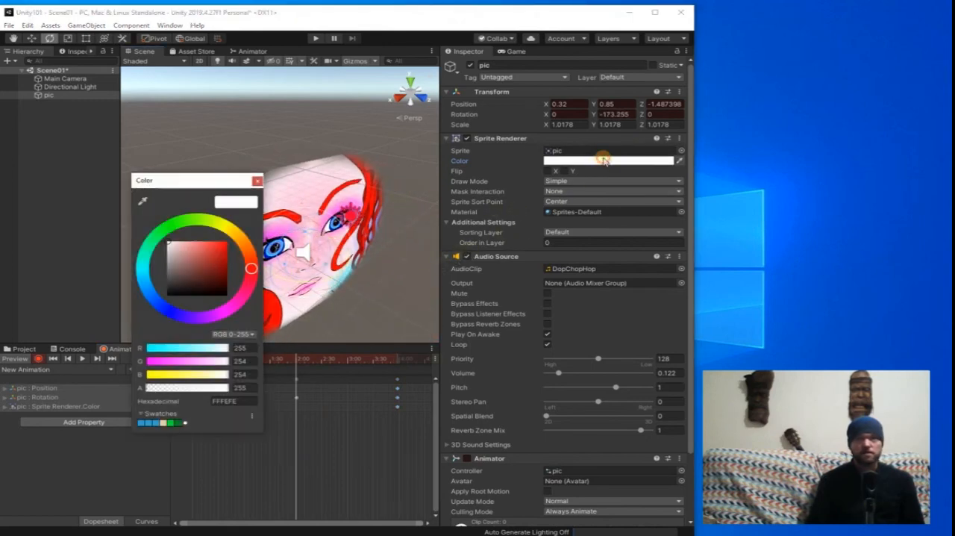
{"action": "left_click_drag", "start_coordinate": [180, 260], "coordinate": [213, 248]}
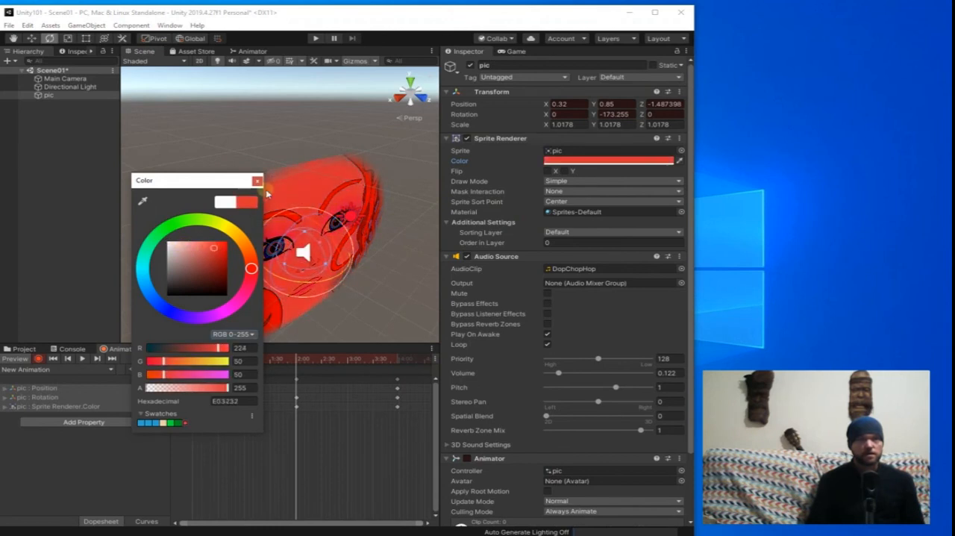
{"action": "left_click", "coordinate": [257, 181]}
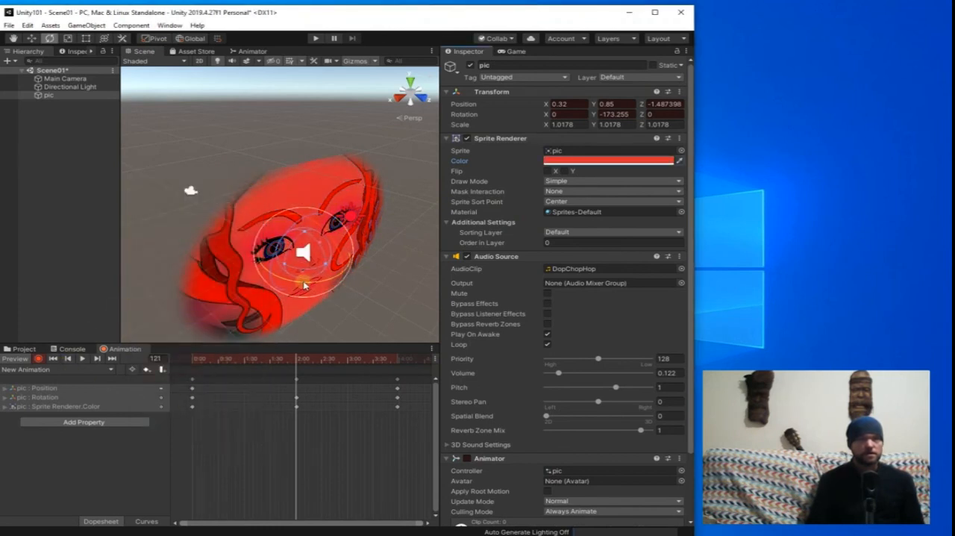
At frame 121, move pic to about X 0.28, Z -1.44 and scale it down uniformly to about 0.69.
{"action": "key", "text": "w"}
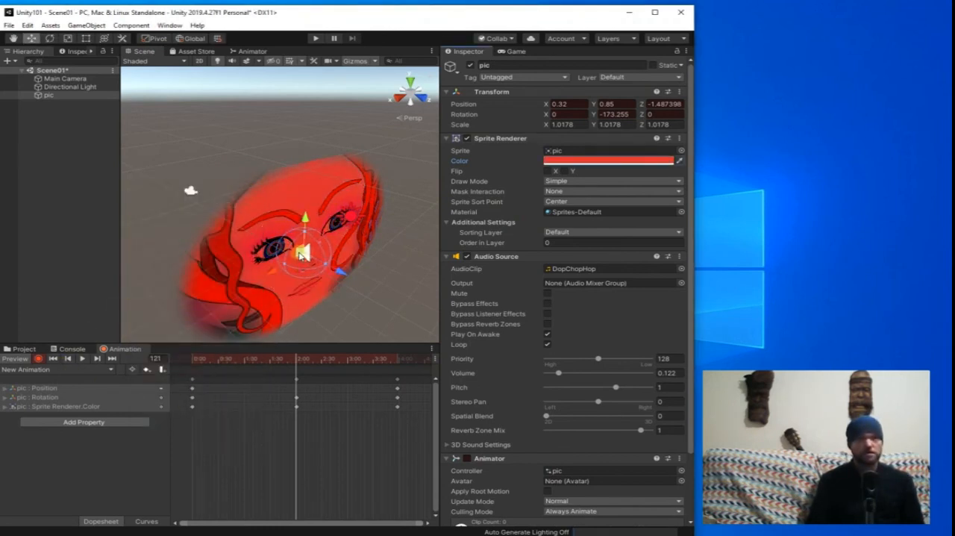
{"action": "left_click_drag", "start_coordinate": [303, 258], "coordinate": [306, 257]}
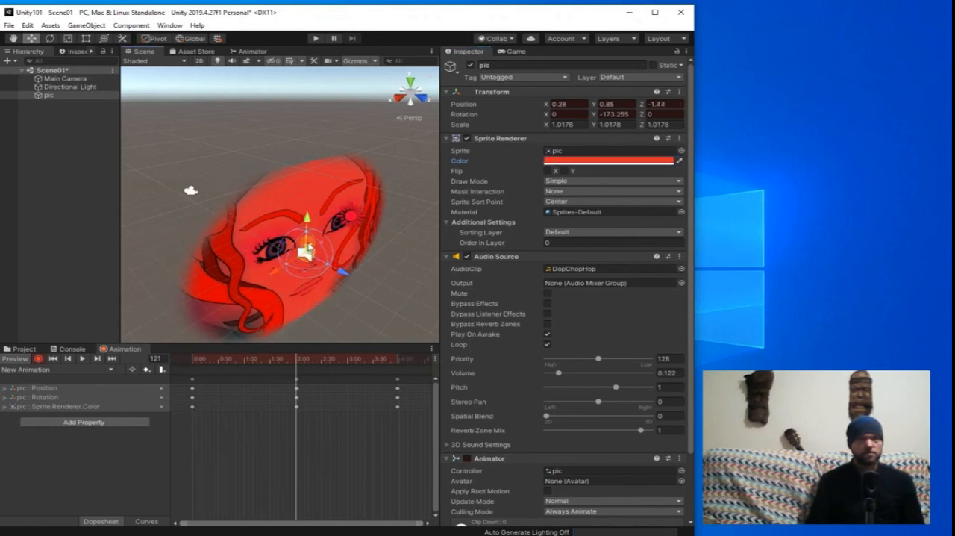
{"action": "key", "text": "e"}
{"action": "key", "text": "r"}
{"action": "left_click_drag", "start_coordinate": [306, 256], "coordinate": [398, 370]}
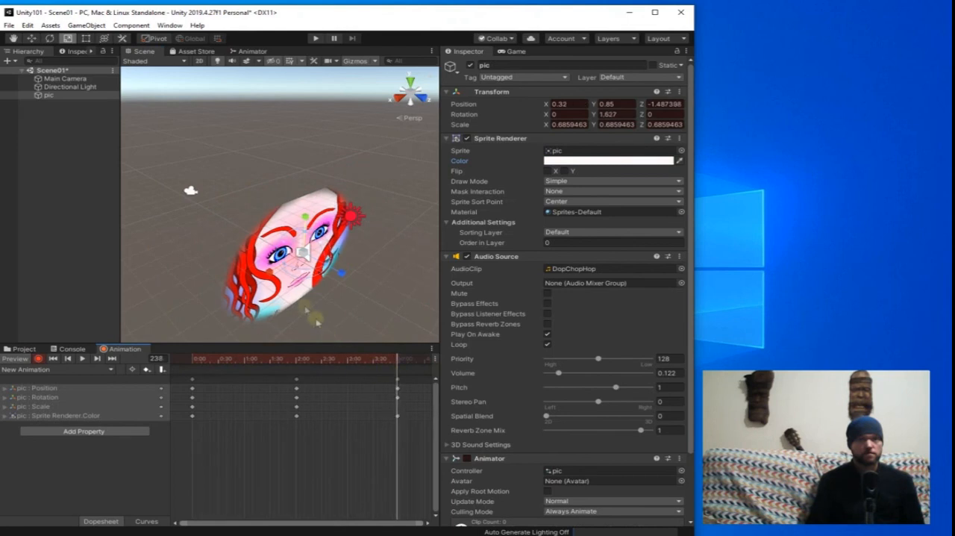
At frame 238, scale pic up uniformly to about 0.96 and show the game view.
{"action": "left_click_drag", "start_coordinate": [305, 257], "coordinate": [328, 243]}
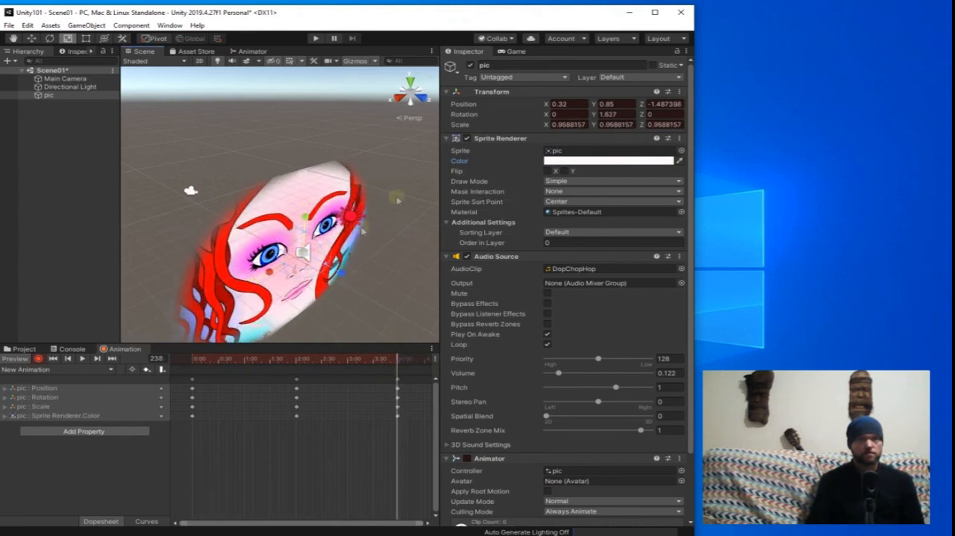
{"action": "left_click", "coordinate": [516, 51]}
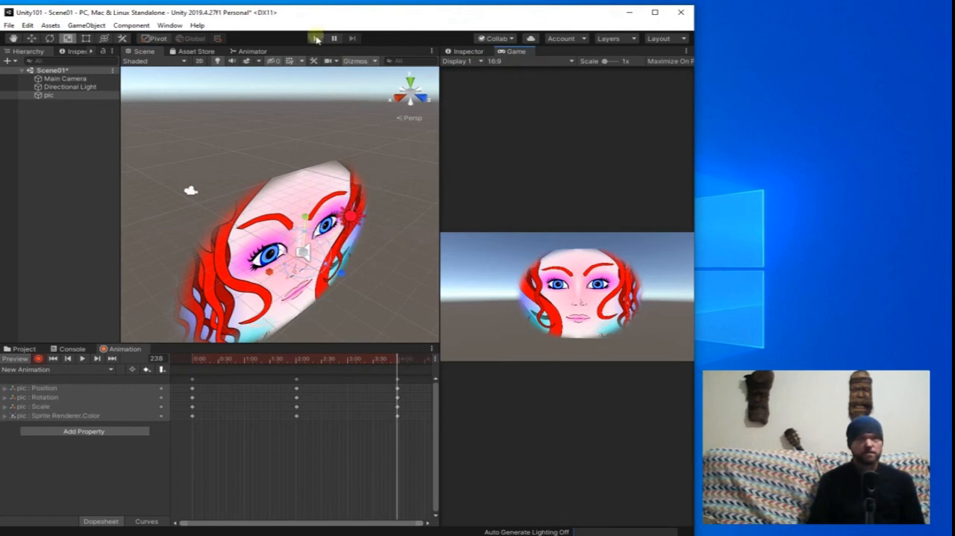
Turn off keyframe recording and play-test pic's animation in the game view, ending play mode and returning to the project assets.
{"action": "left_click", "coordinate": [38, 359]}
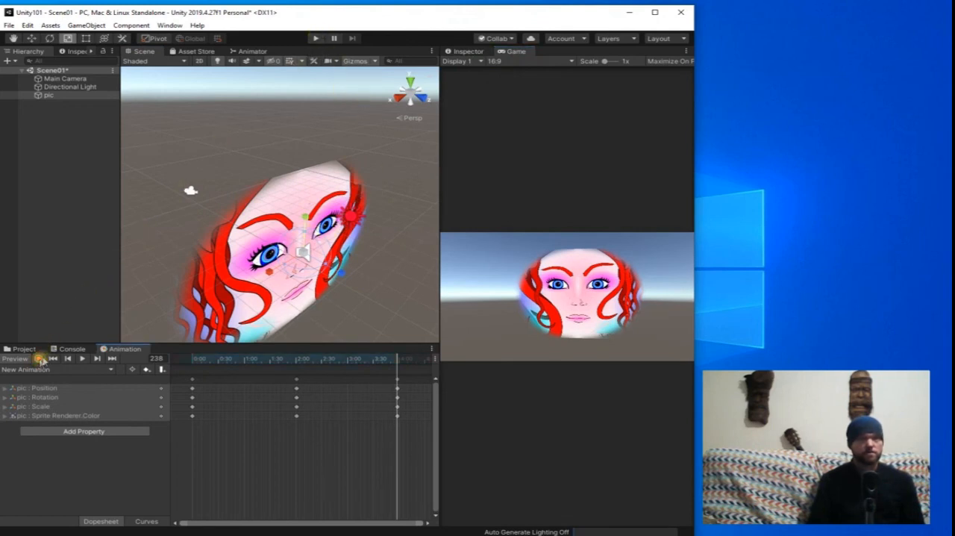
{"action": "left_click", "coordinate": [315, 38]}
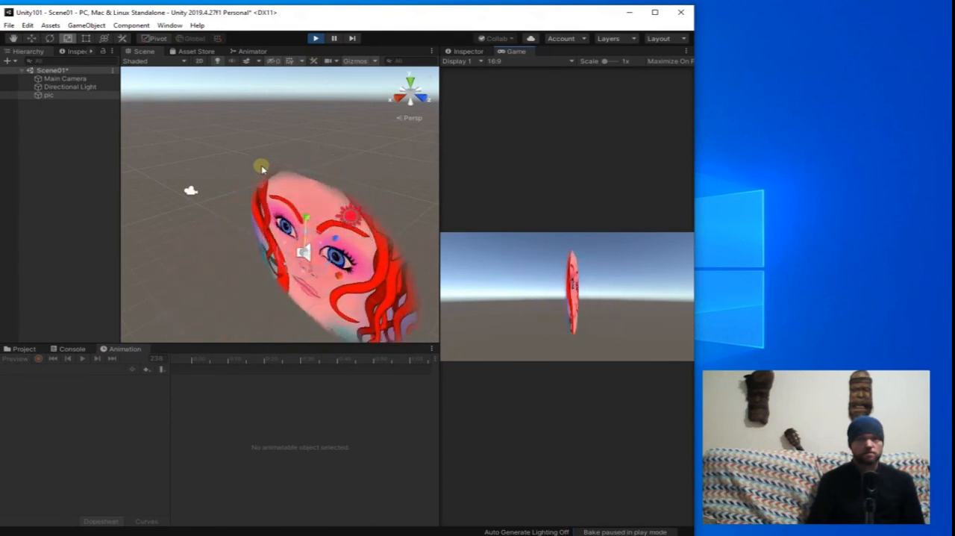
{"action": "left_click", "coordinate": [314, 39]}
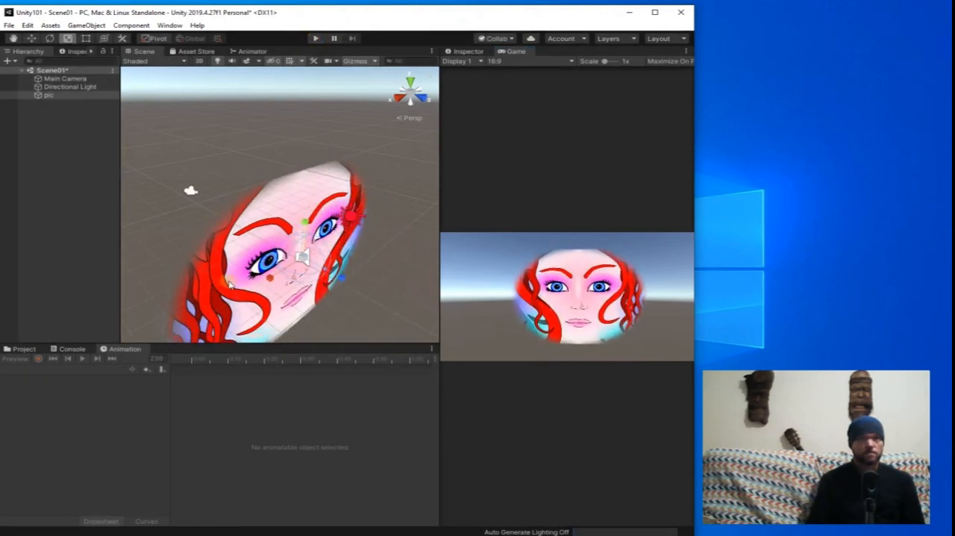
{"action": "scroll", "coordinate": [196, 273], "scroll_direction": "down", "scroll_amount": 2}
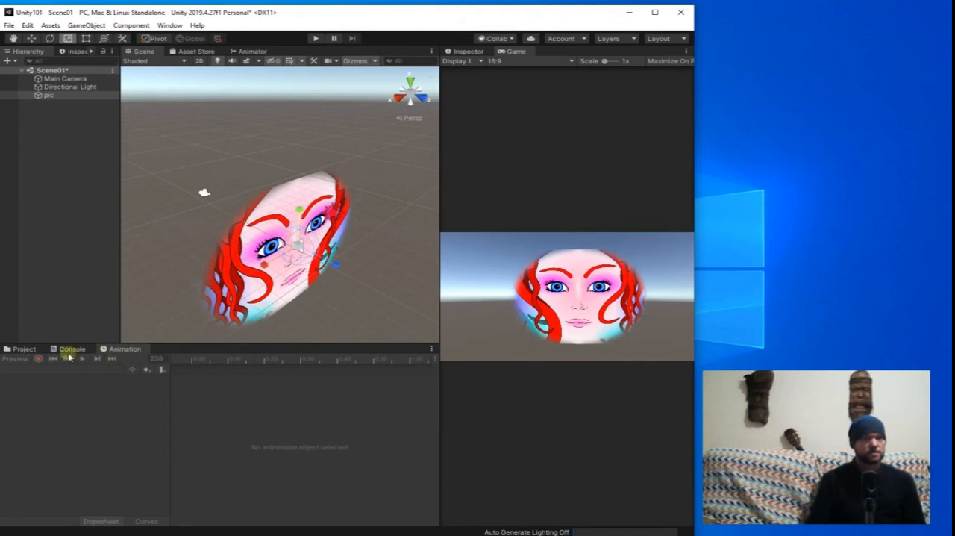
{"action": "left_click", "coordinate": [24, 349]}
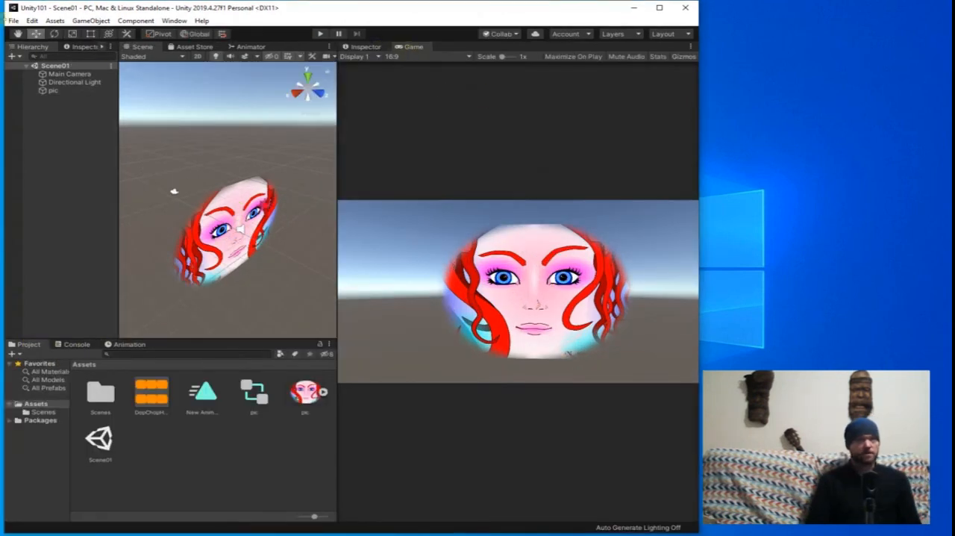
Examine the PC, Mac & Linux Standalone build settings and the build's destination folder selection, leaving without building.
{"action": "left_click", "coordinate": [13, 20]}
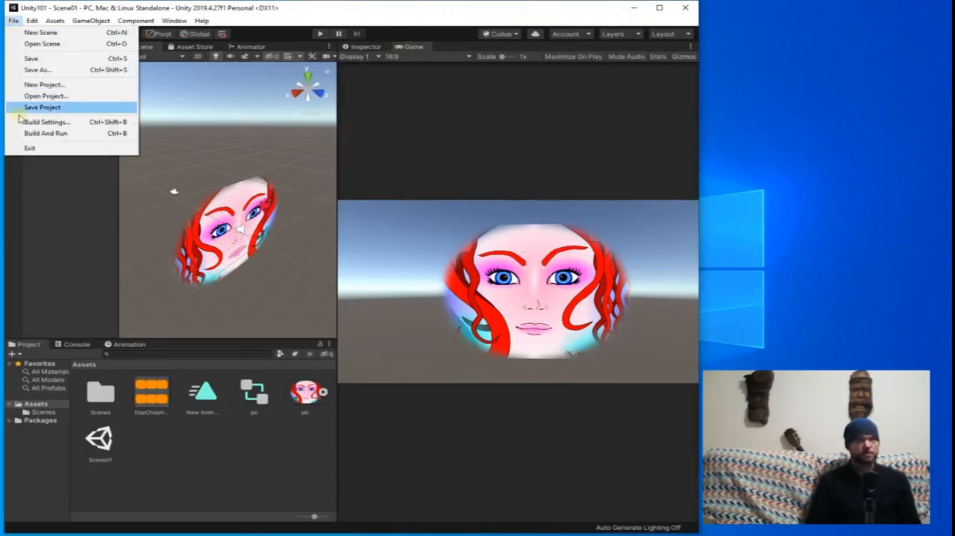
{"action": "left_click", "coordinate": [54, 122]}
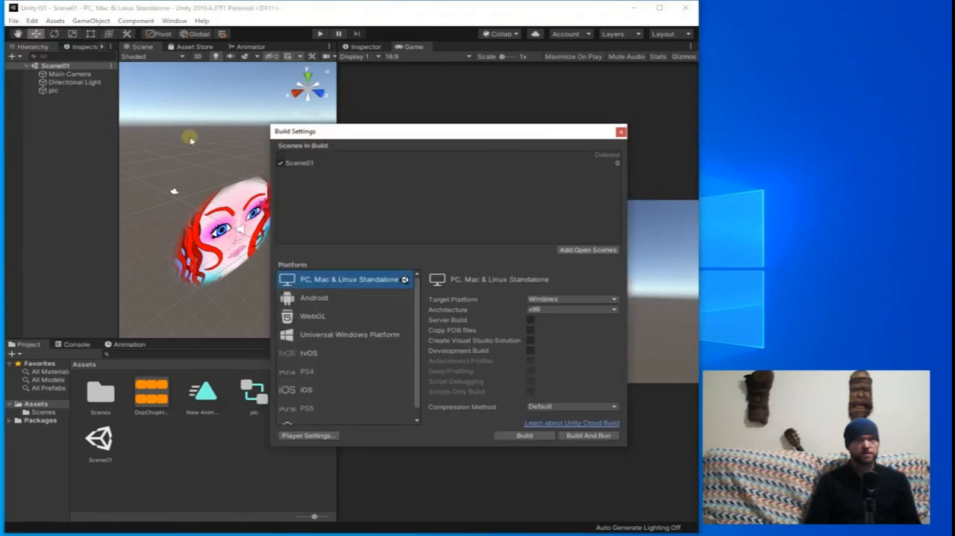
{"action": "left_click", "coordinate": [518, 435]}
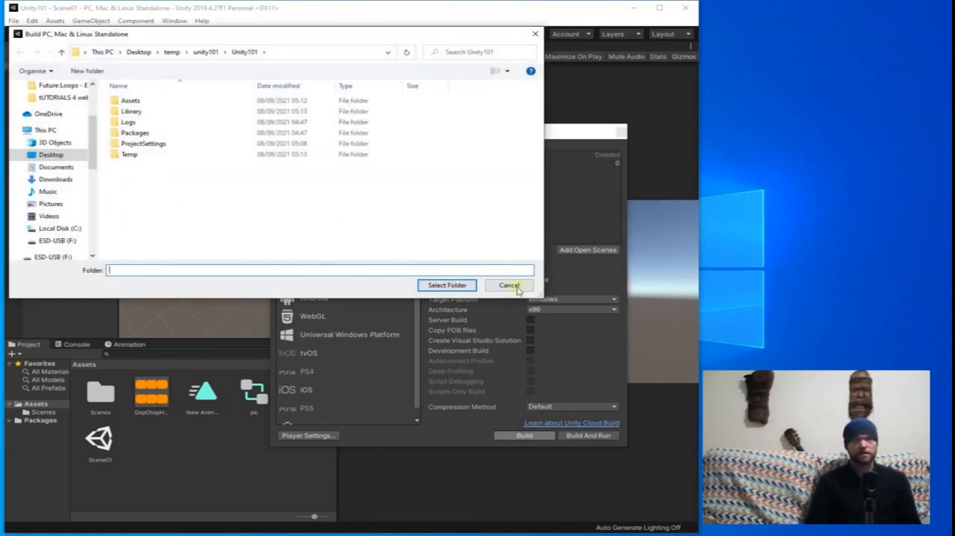
{"action": "left_click", "coordinate": [535, 34]}
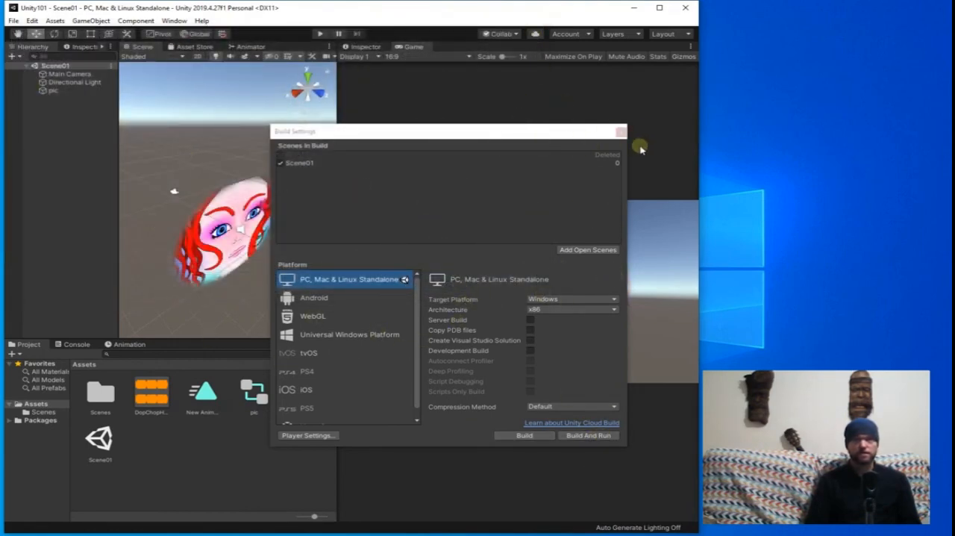
{"action": "left_click", "coordinate": [622, 133]}
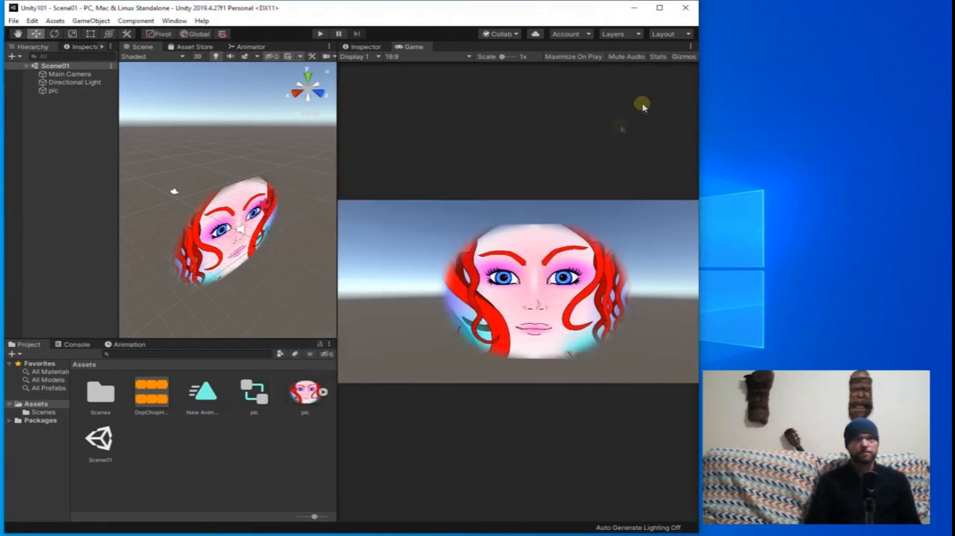